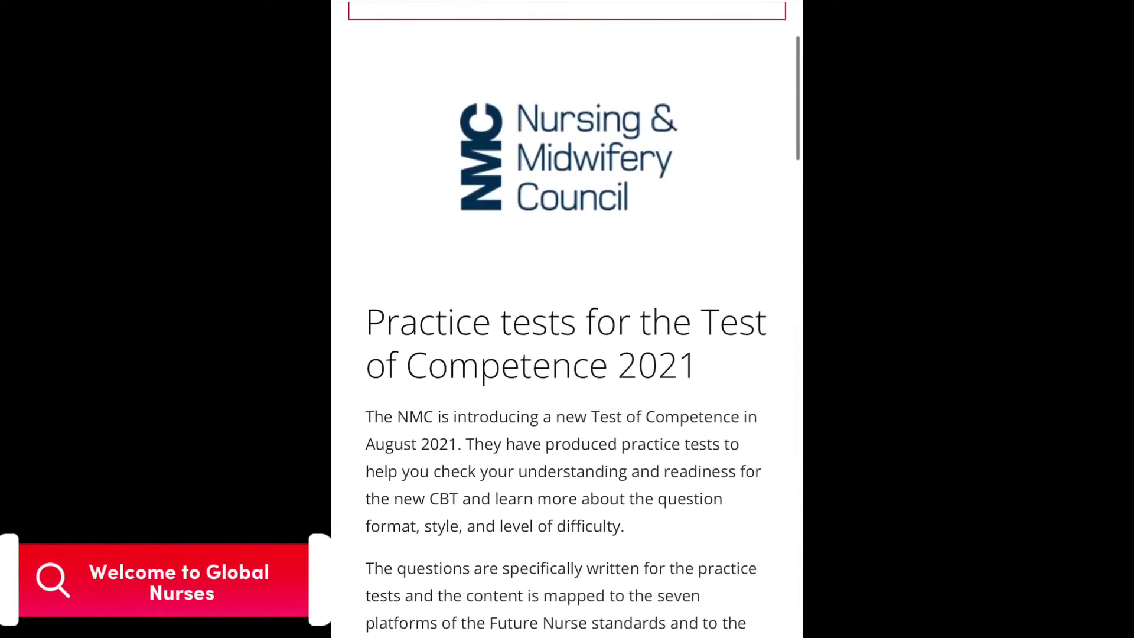
Step: Scroll down to the practice test list and open the Numeracy (Paper 2) test
scroll(567, 319, "up", 4)
scroll(567, 319, "down", 20)
scroll(567, 319, "down", 15)
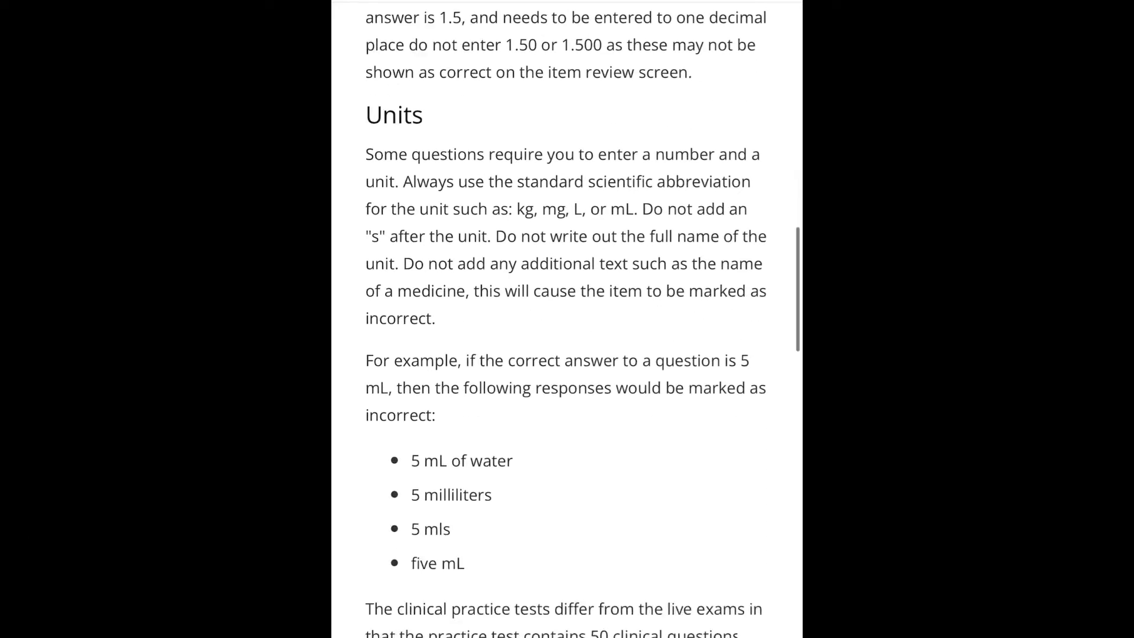
scroll(567, 318, "down", 3)
left_click(561, 490)
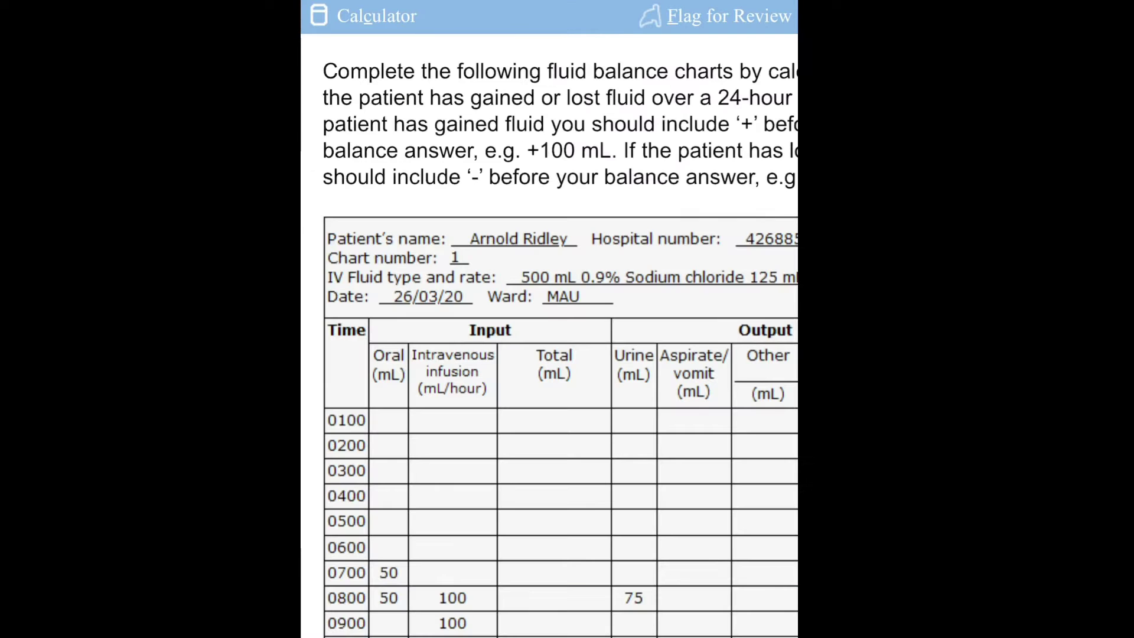
Step: Scroll and pan through question 15's chart to read every hourly oral, IV, urine and vomit entry
scroll(549, 337, "down", 3)
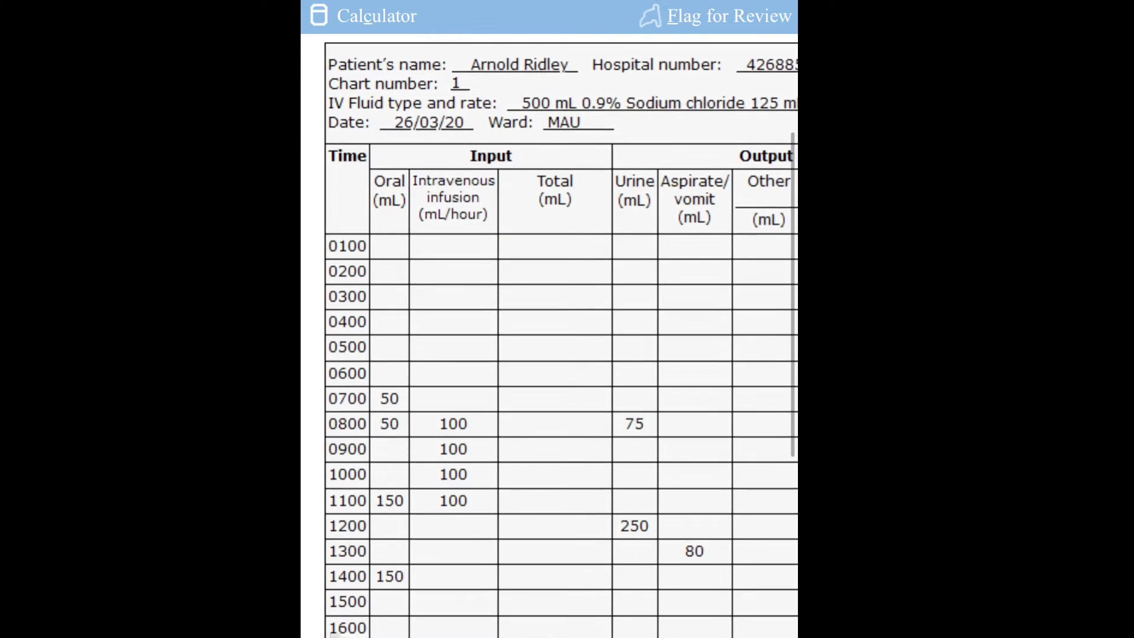
scroll(549, 337, "up", 3)
scroll(549, 337, "right", 1)
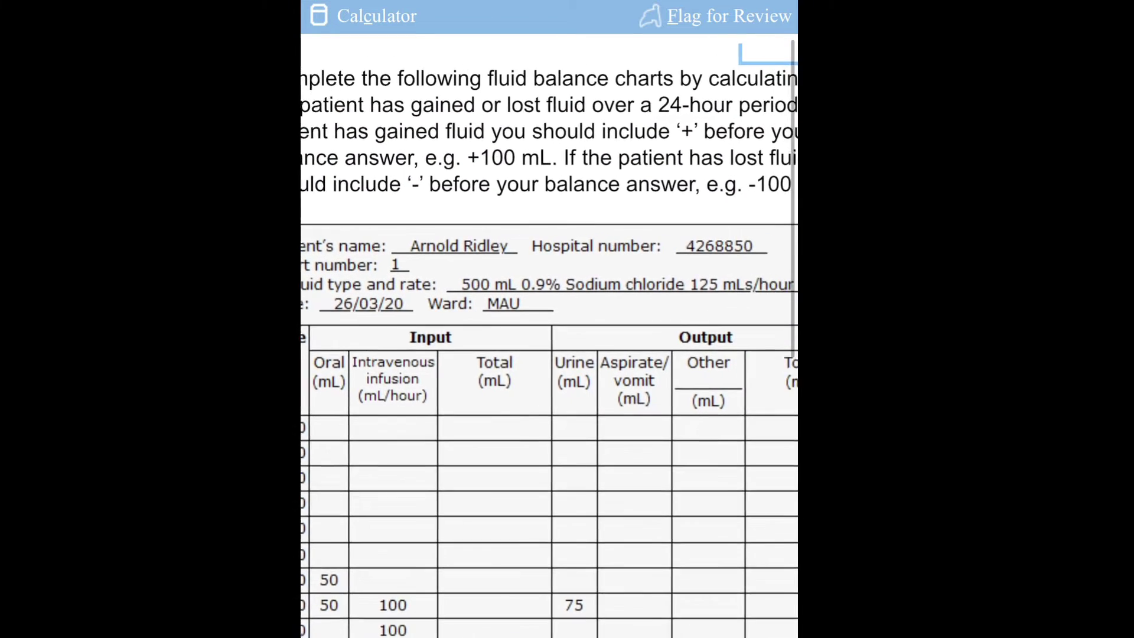
scroll(550, 337, "right", 2)
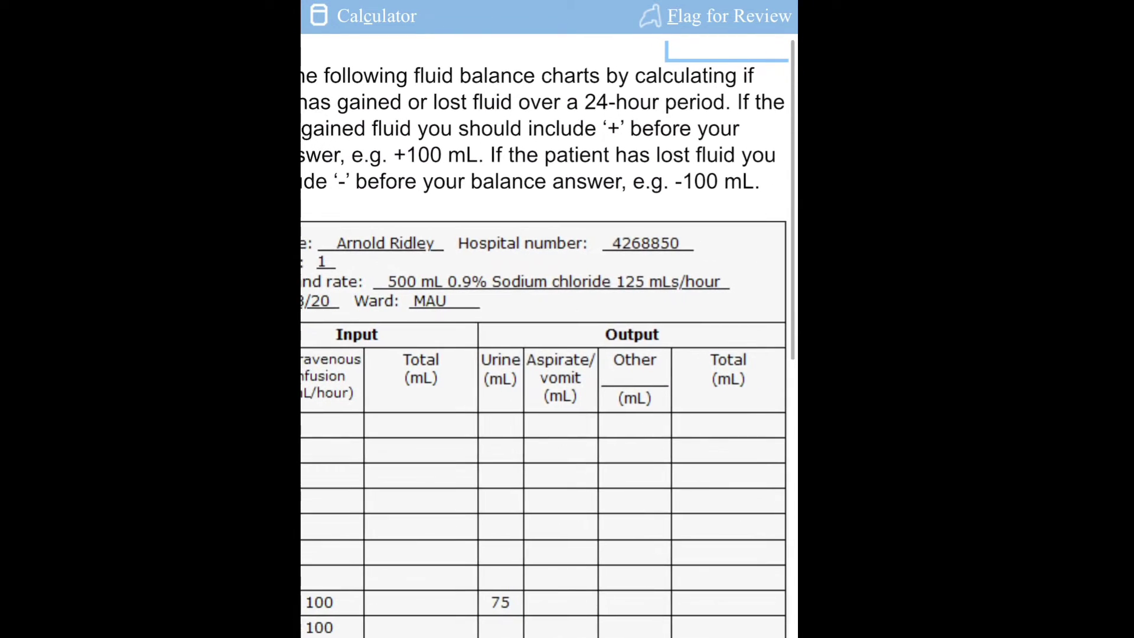
scroll(549, 336, "left", 3)
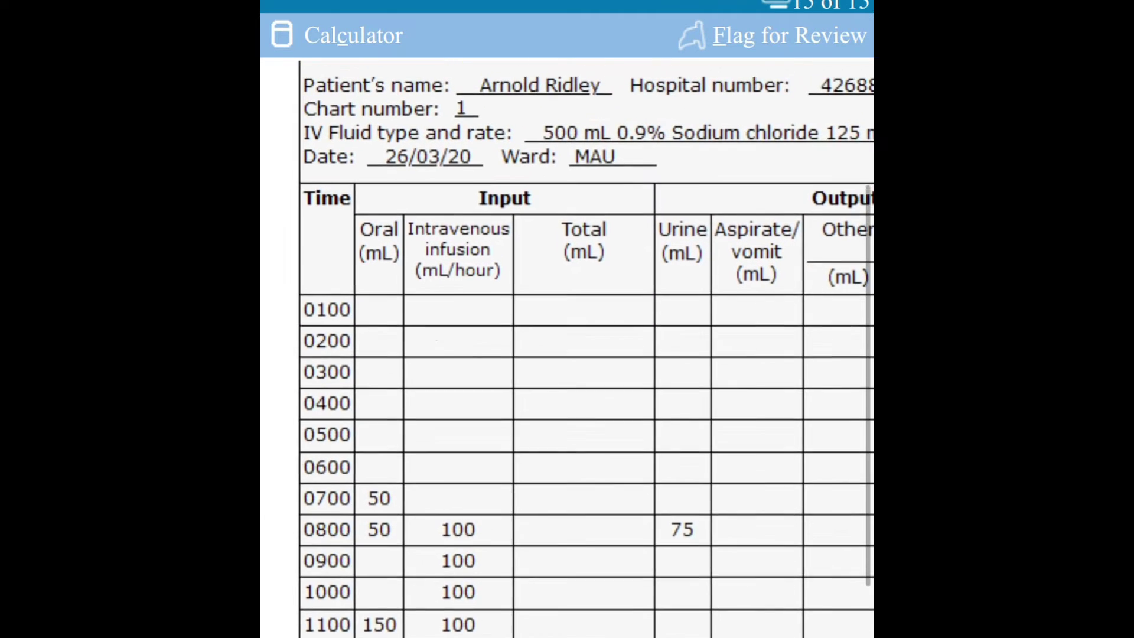
scroll(581, 348, "down", 5)
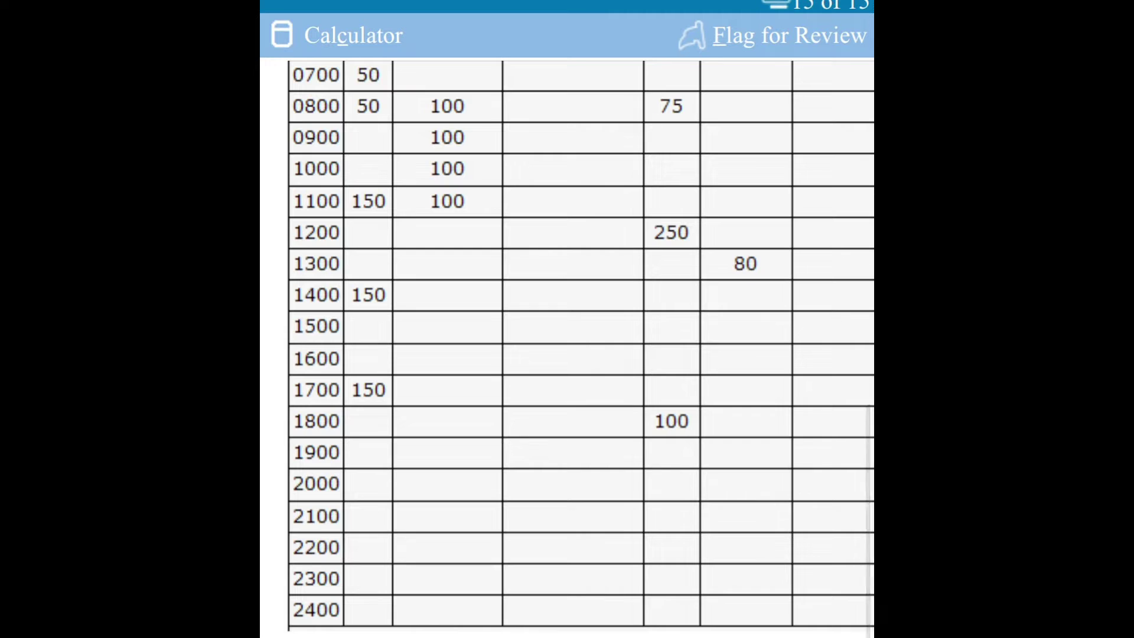
scroll(582, 349, "up", 10)
scroll(582, 348, "down", 3)
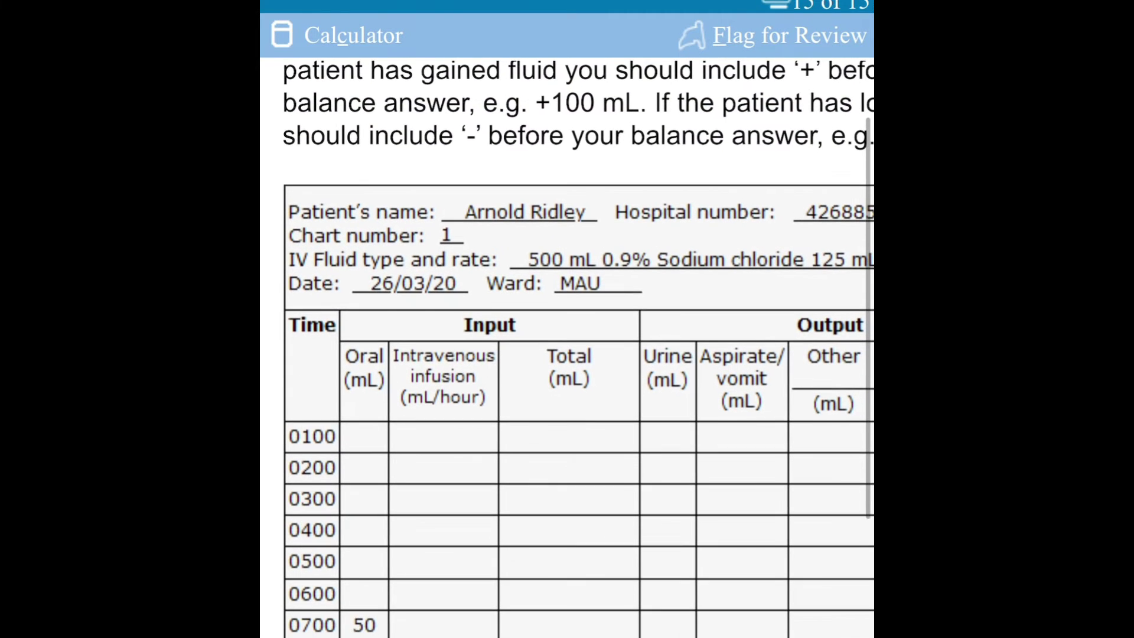
scroll(567, 348, "down", 2)
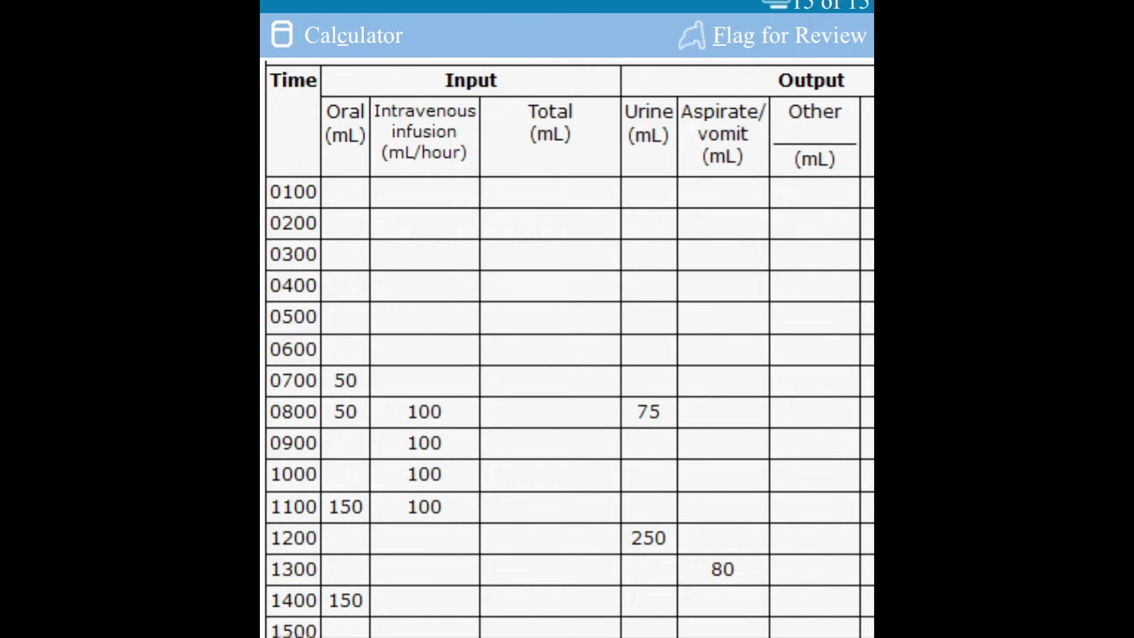
scroll(567, 348, "down", 3)
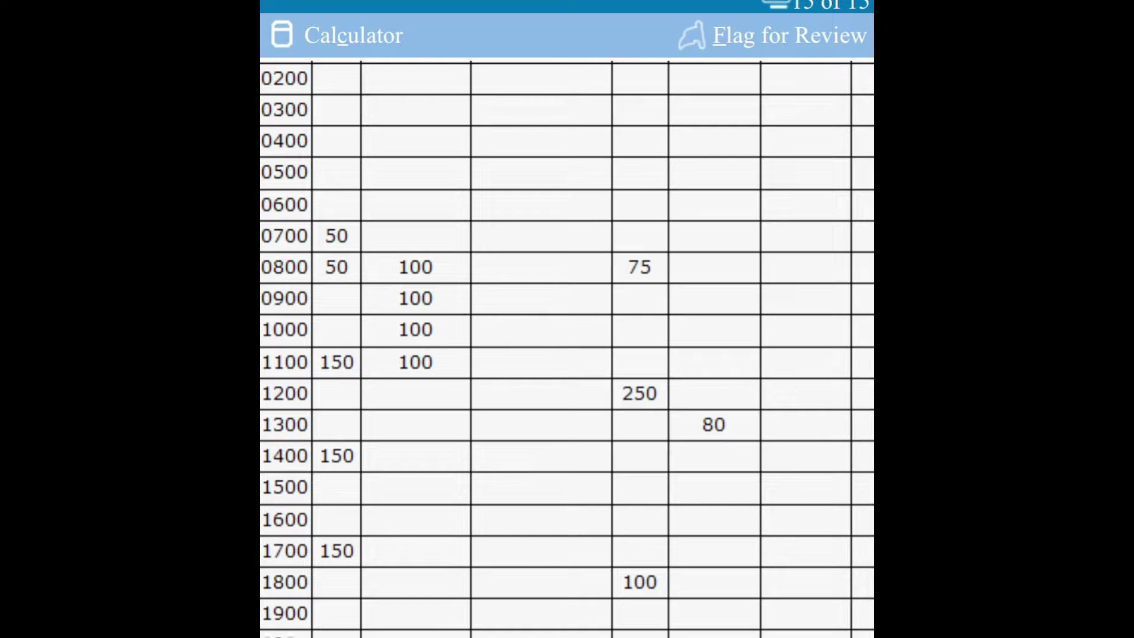
scroll(567, 348, "down", 3)
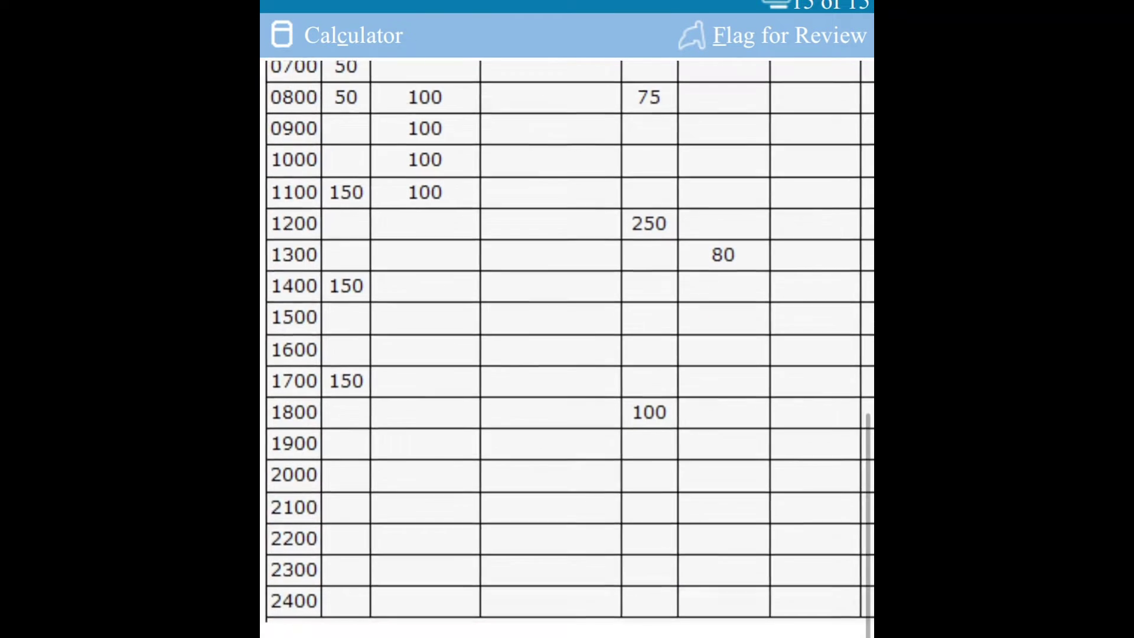
scroll(567, 349, "up", 8)
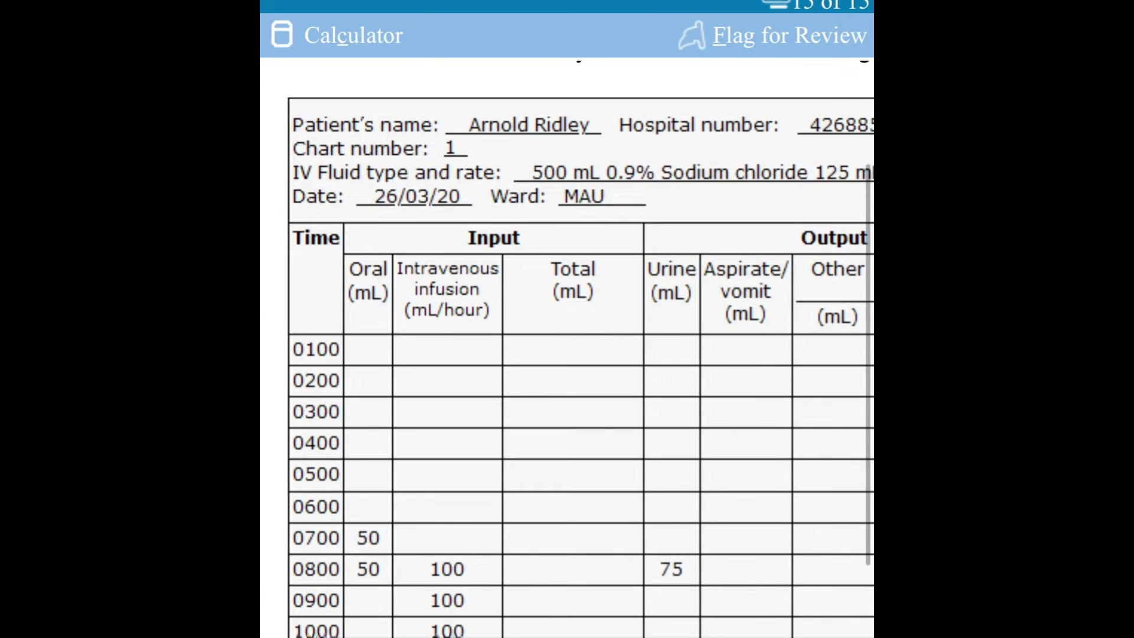
Step: On a cleared calculator, sum the oral intakes 50+50+150+150+150 to get 550
left_click(353, 36)
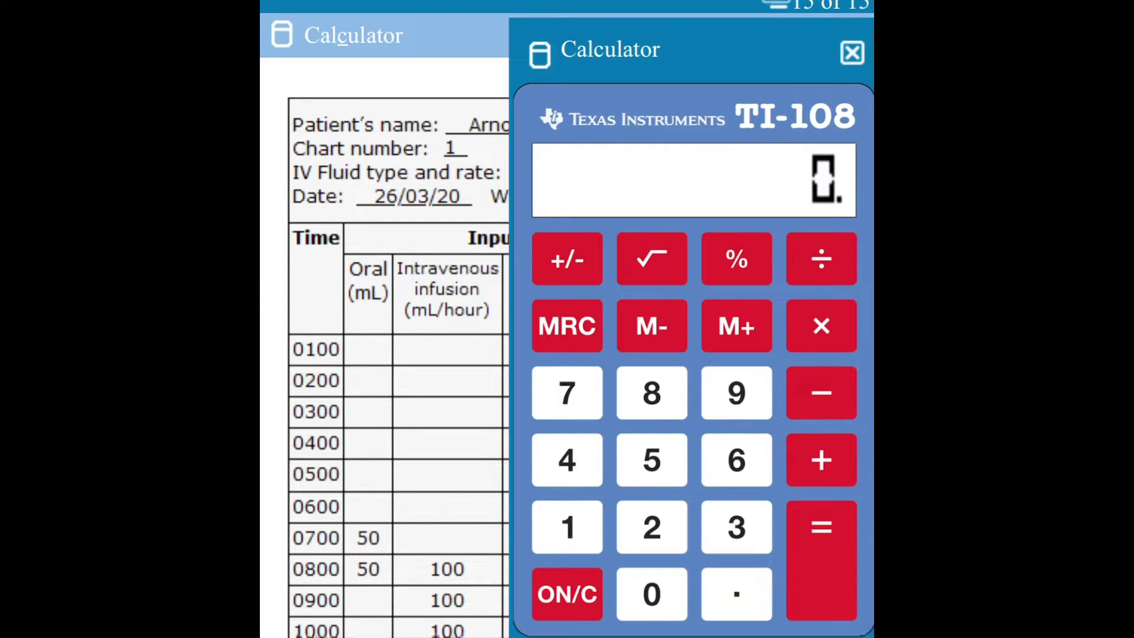
left_click(567, 594)
type("50")
key("plus")
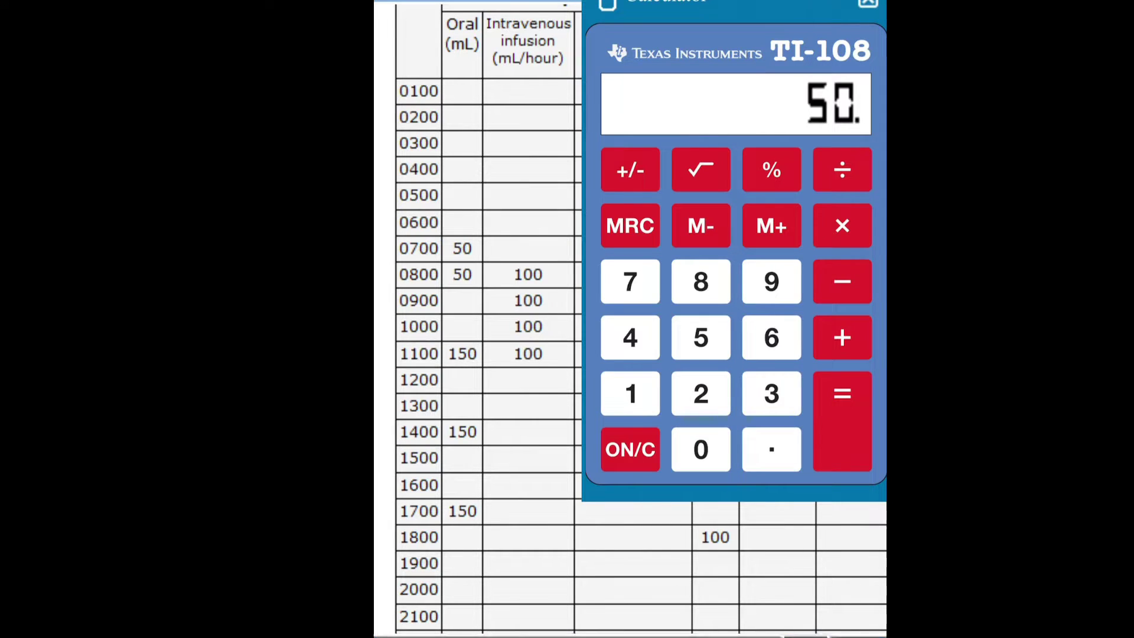
type("50")
key("plus")
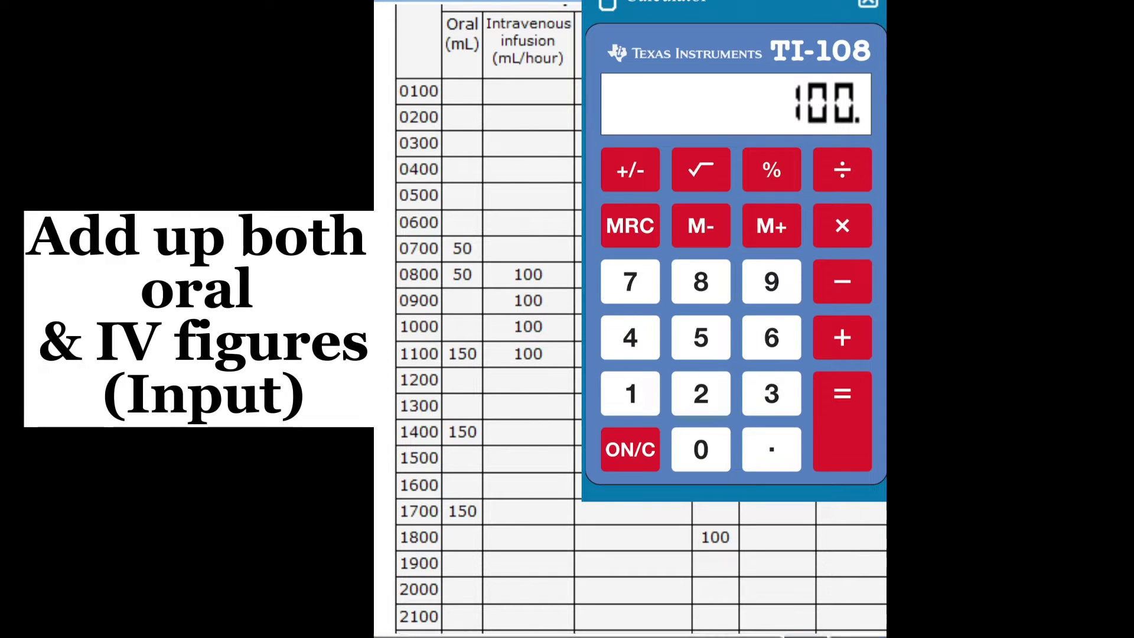
type("150")
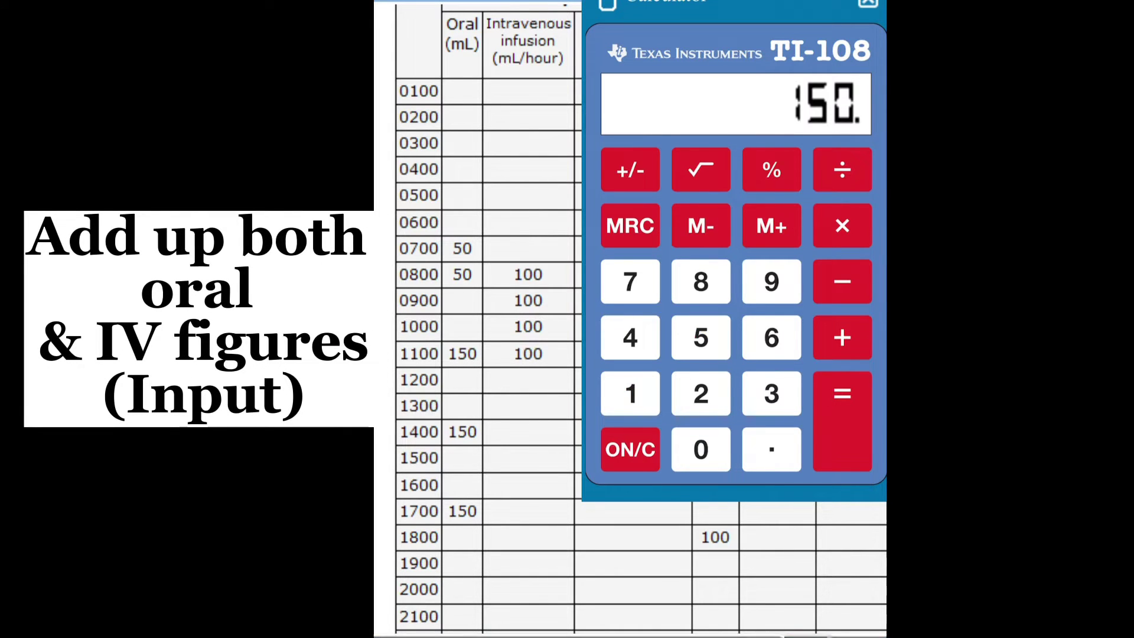
key("plus")
type("150")
key("plus")
type("150")
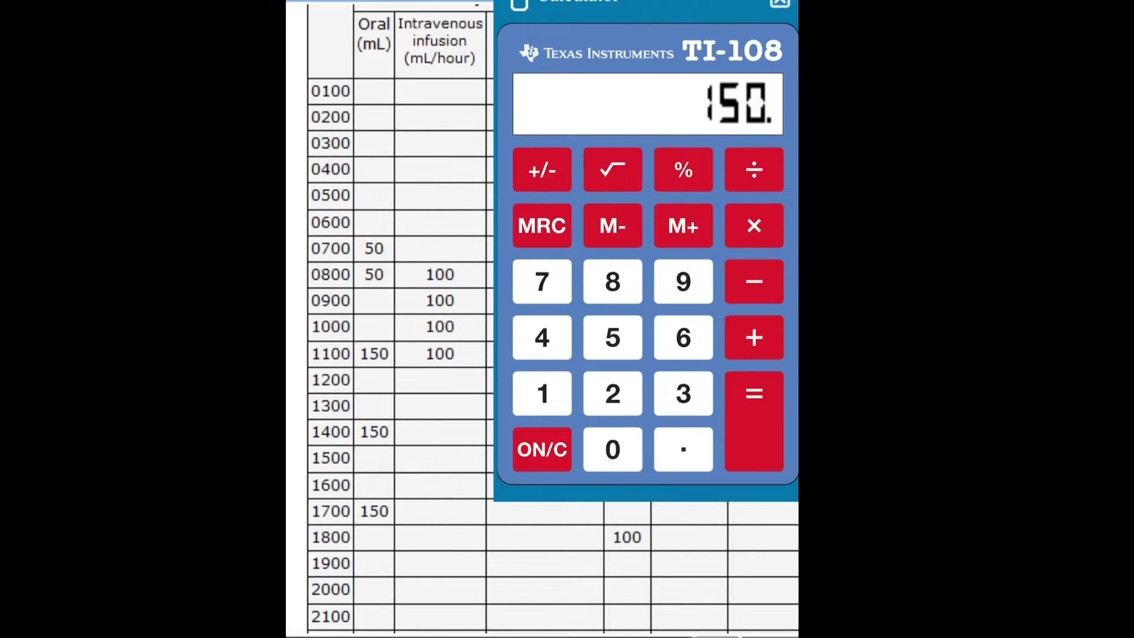
left_click(755, 421)
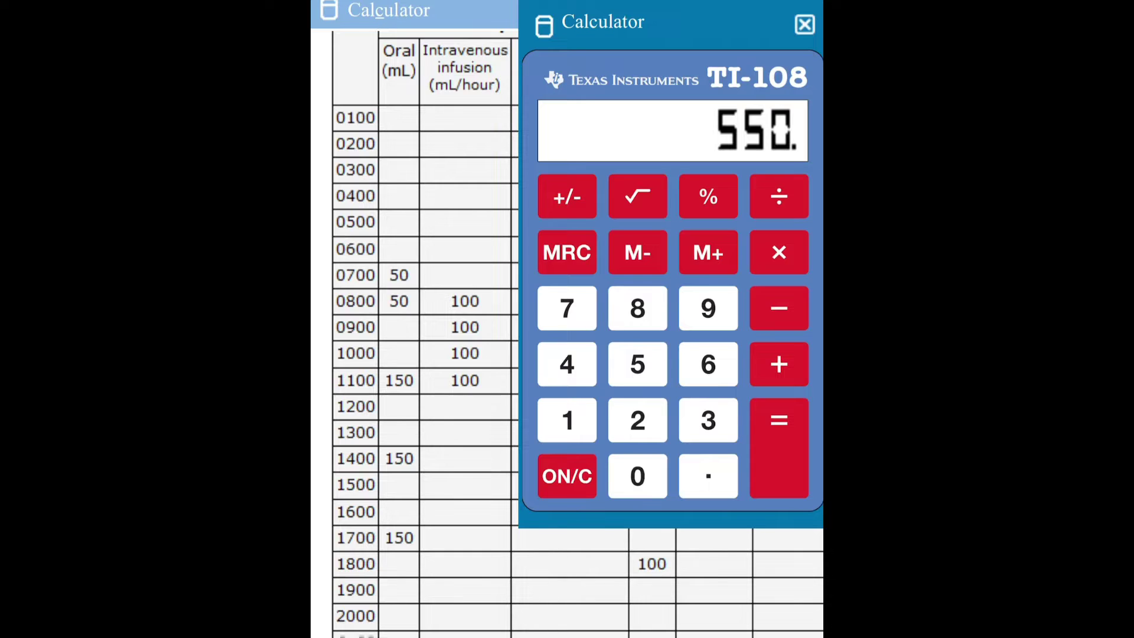
Step: Add the four 100 mL IV infusions to reach 950, then close the calculator
left_click(779, 364)
type("100")
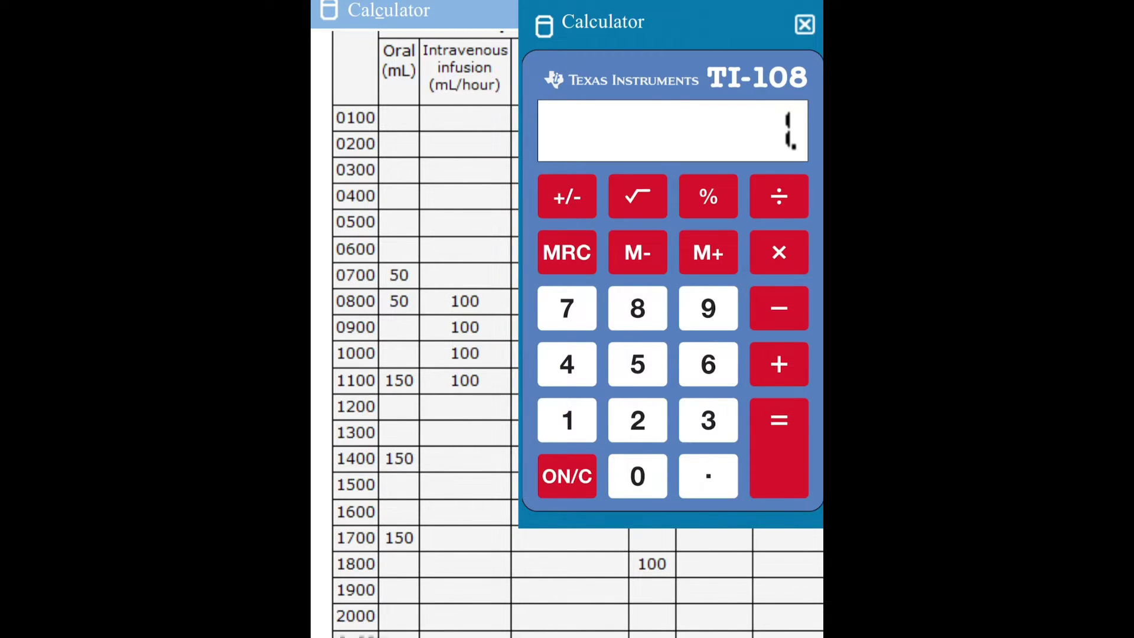
key("plus")
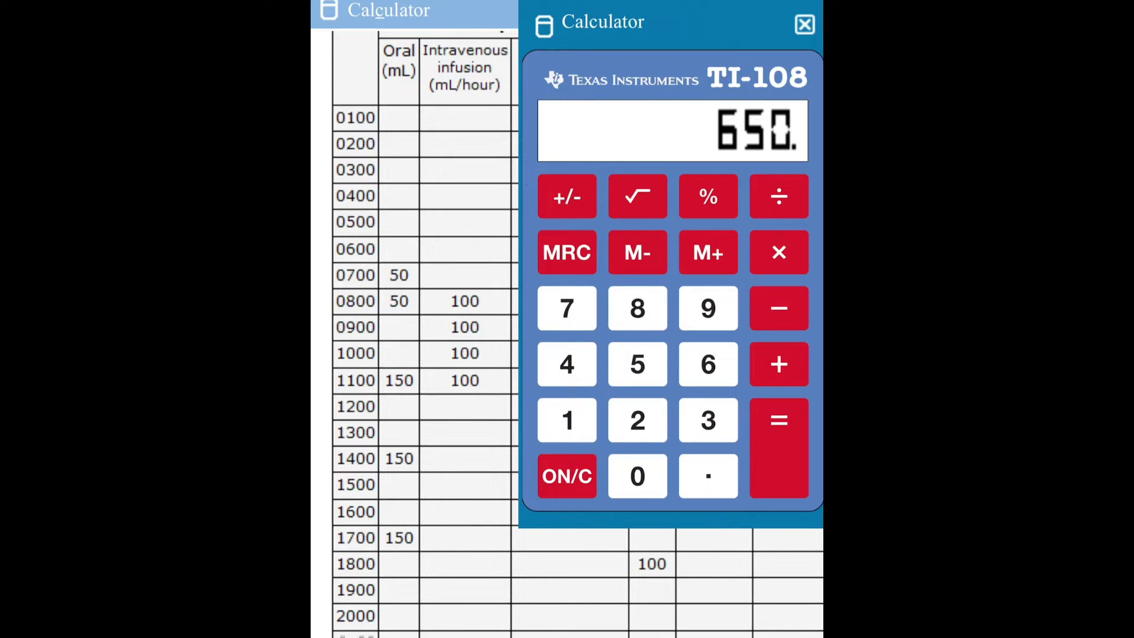
type("100")
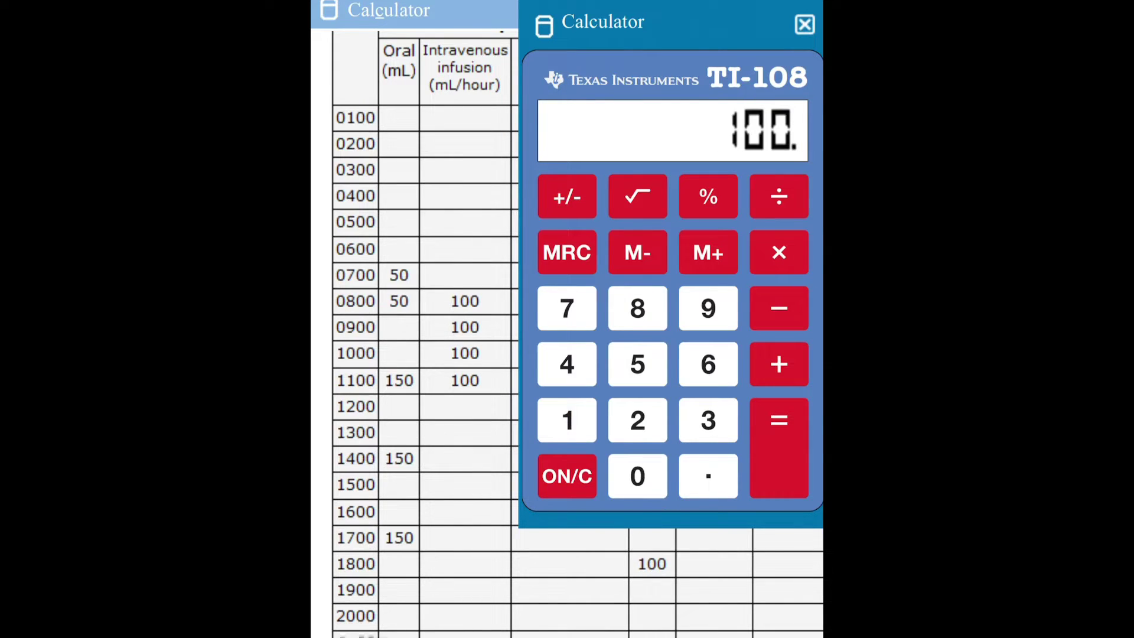
key("plus")
type("100")
key("plus")
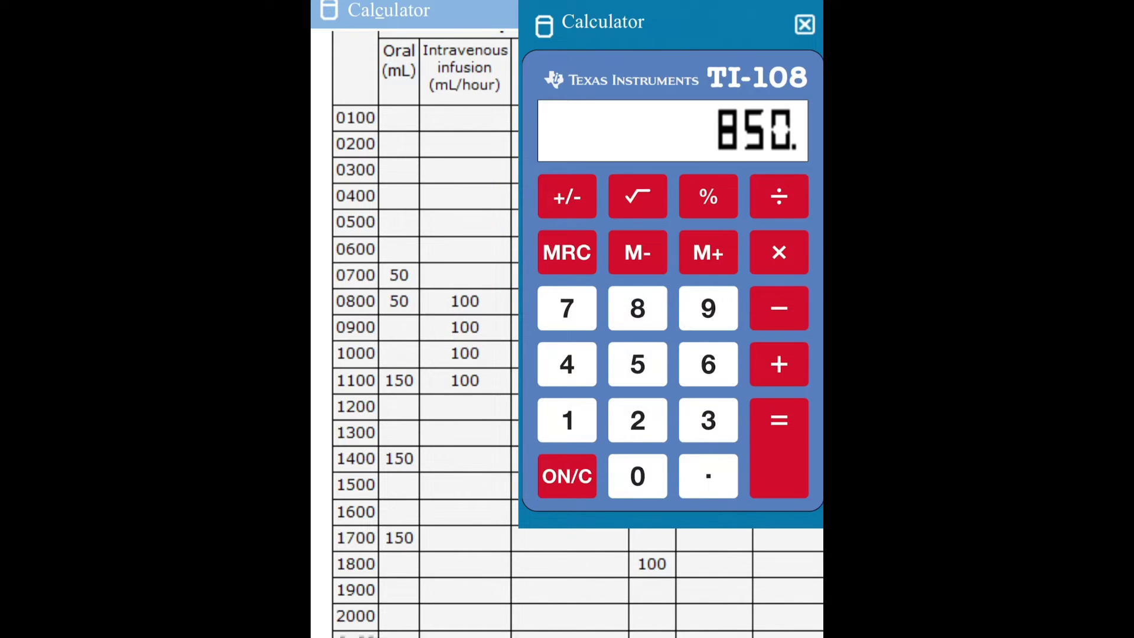
type("100")
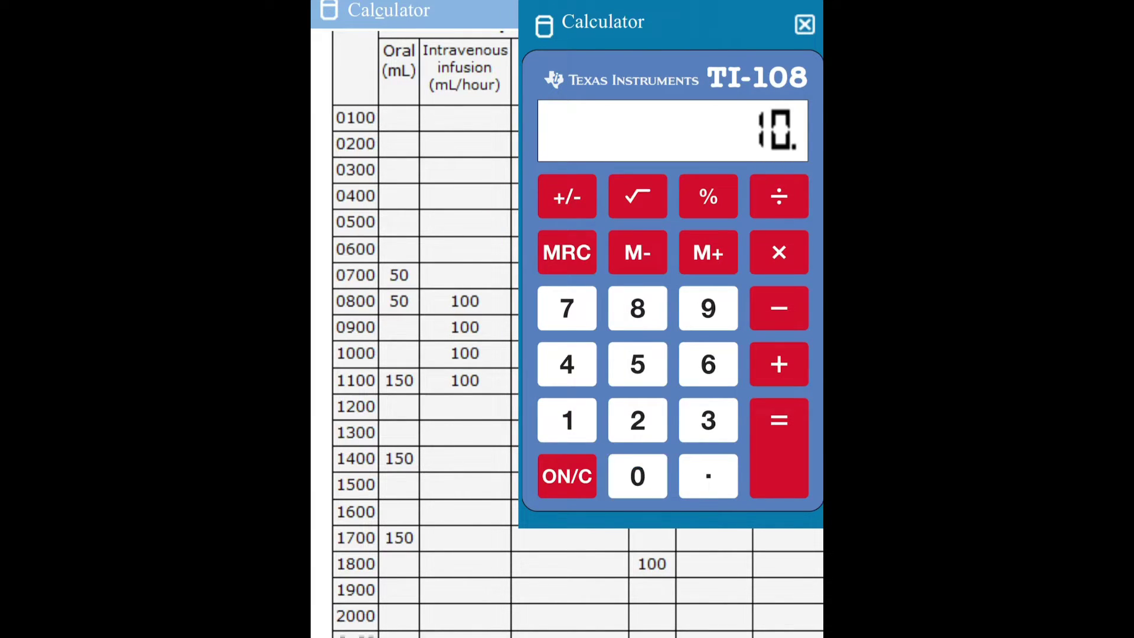
key("plus")
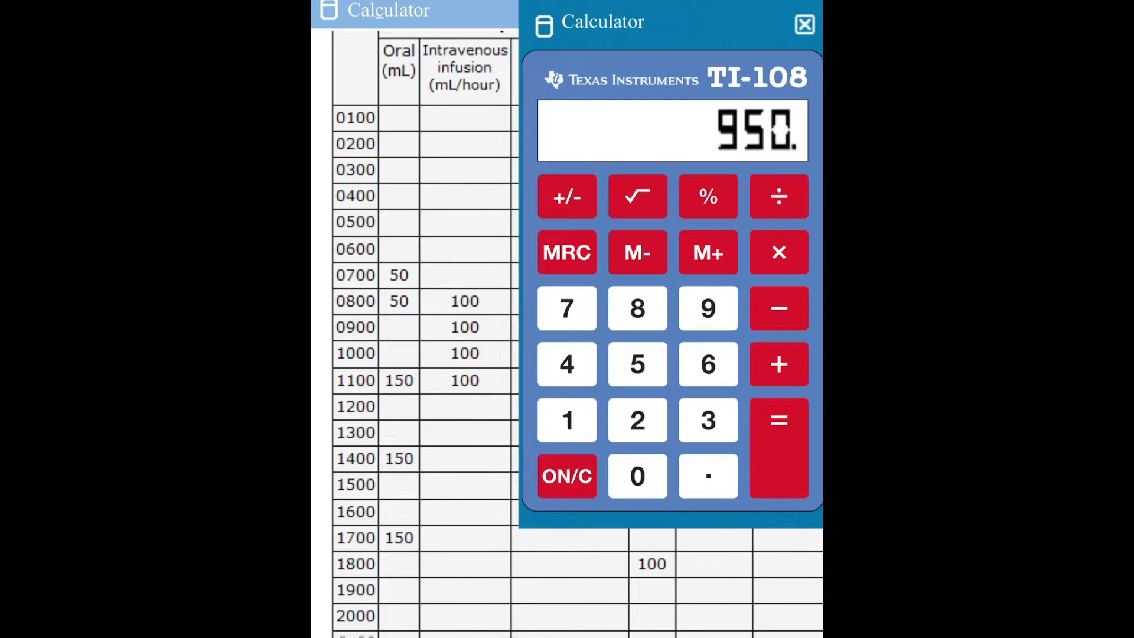
scroll(422, 295, "down", 4)
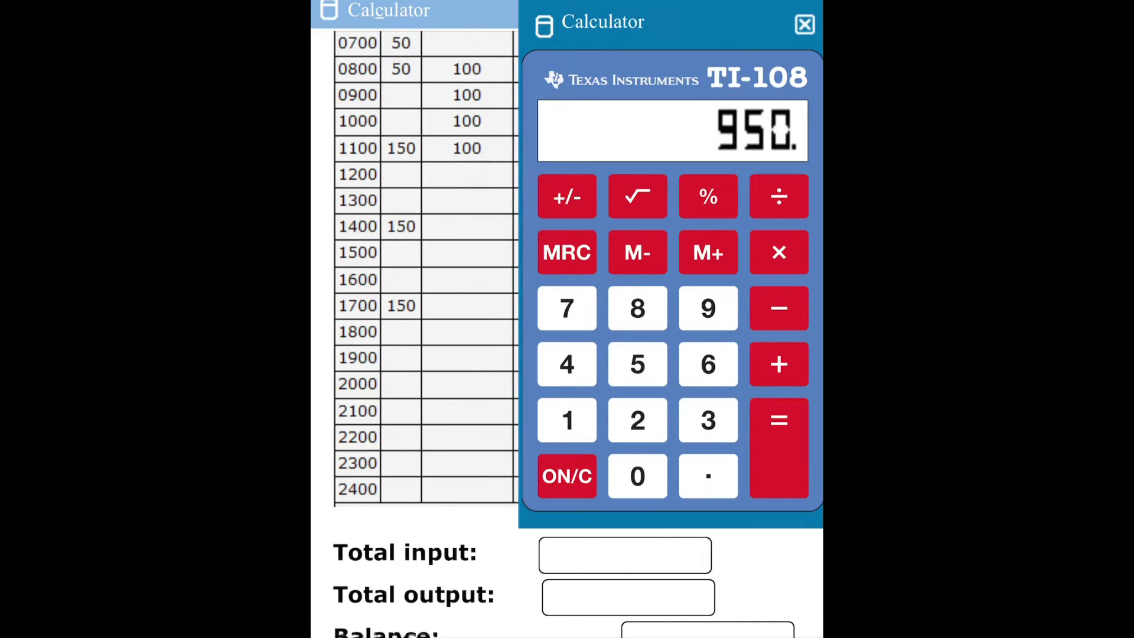
left_click(805, 24)
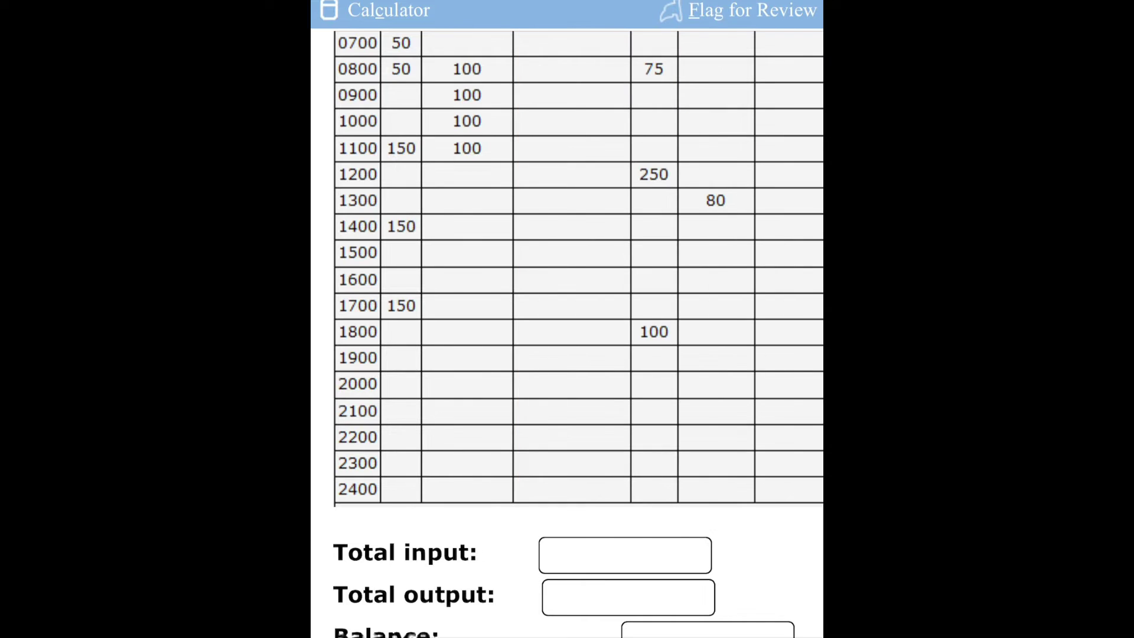
Step: Type 950mL into the Total input answer box using the number keyboard
left_click(625, 555)
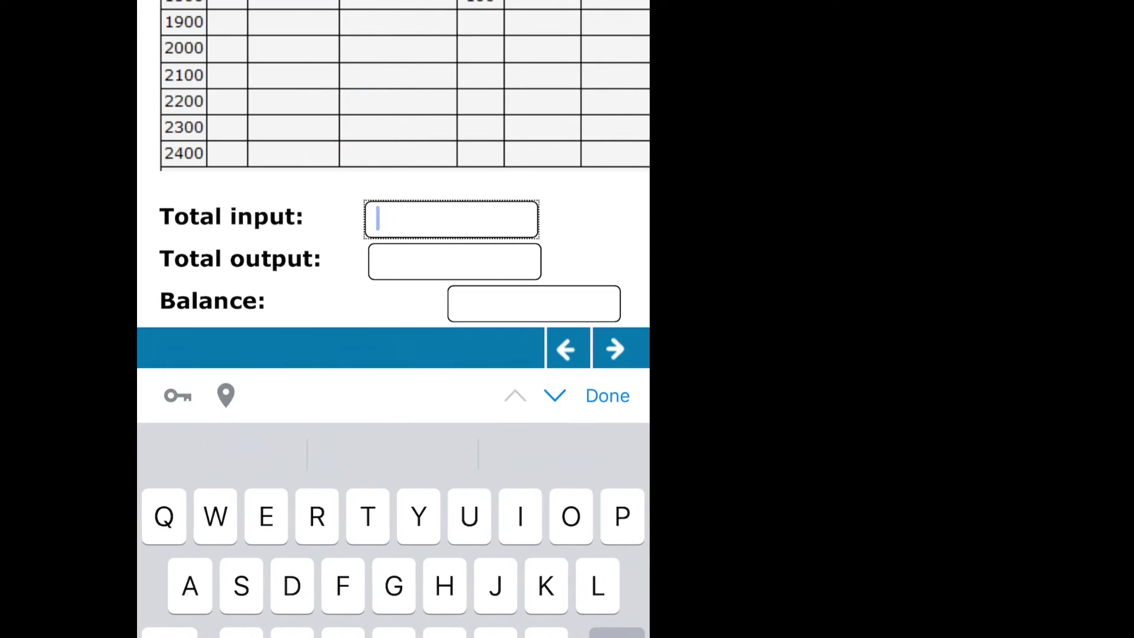
left_click(169, 637)
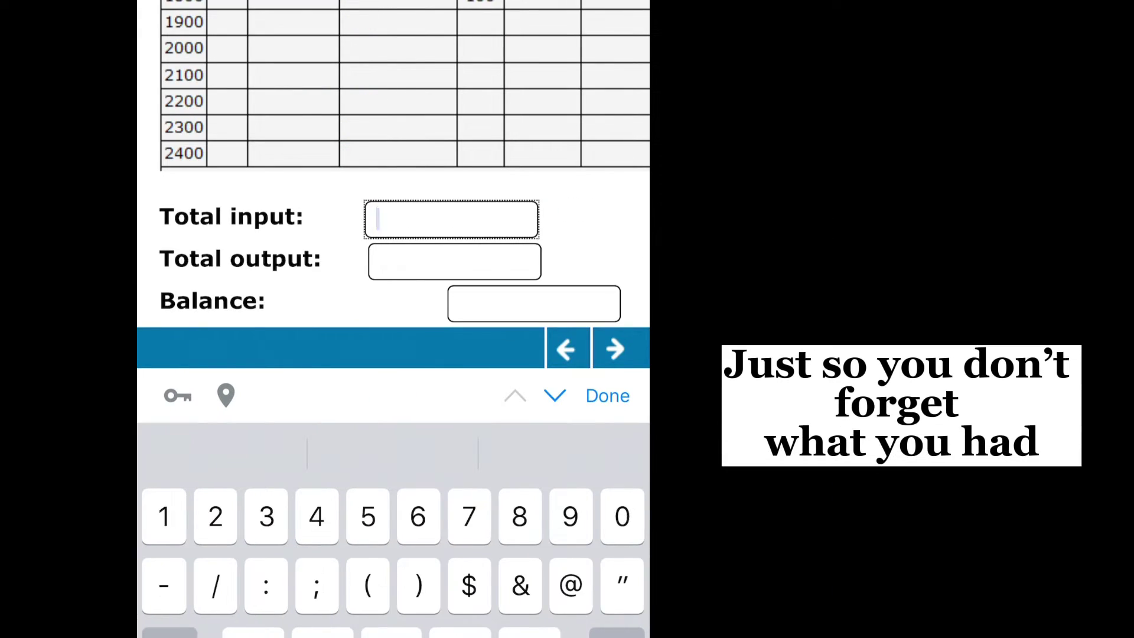
type("950")
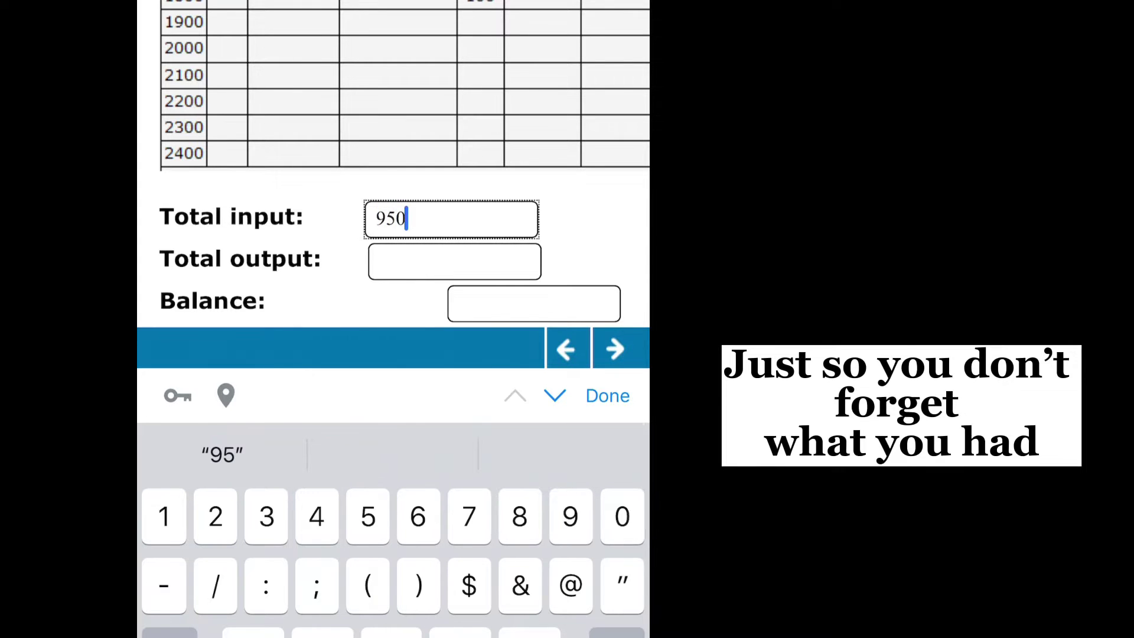
type("mL")
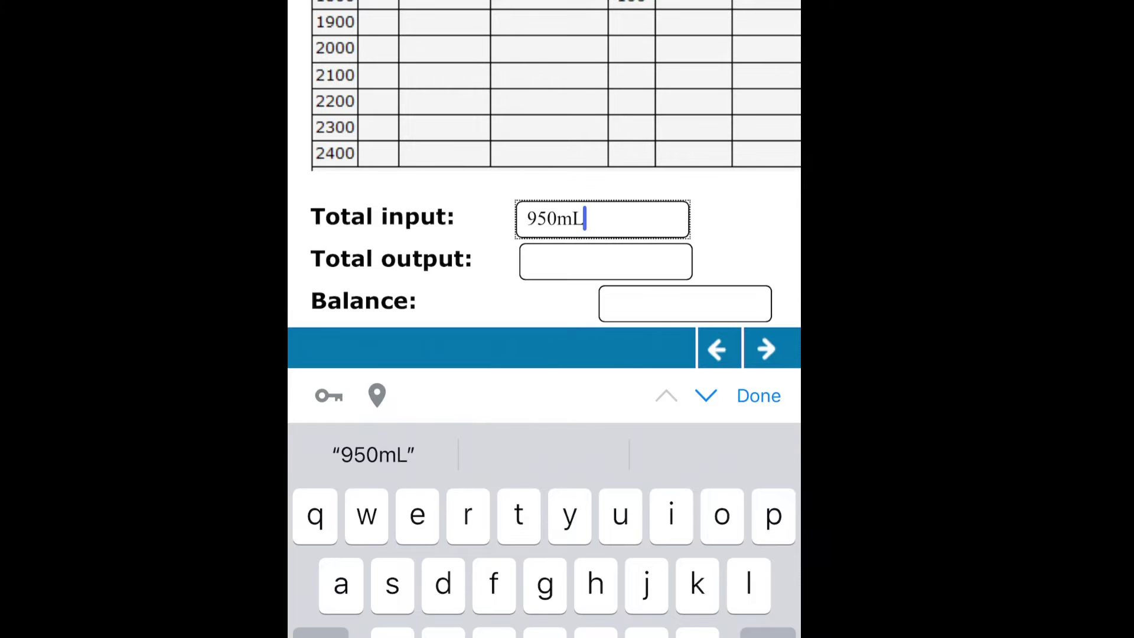
scroll(544, 165, "up", 2)
scroll(543, 165, "up", 7)
left_click(759, 395)
scroll(544, 331, "up", 2)
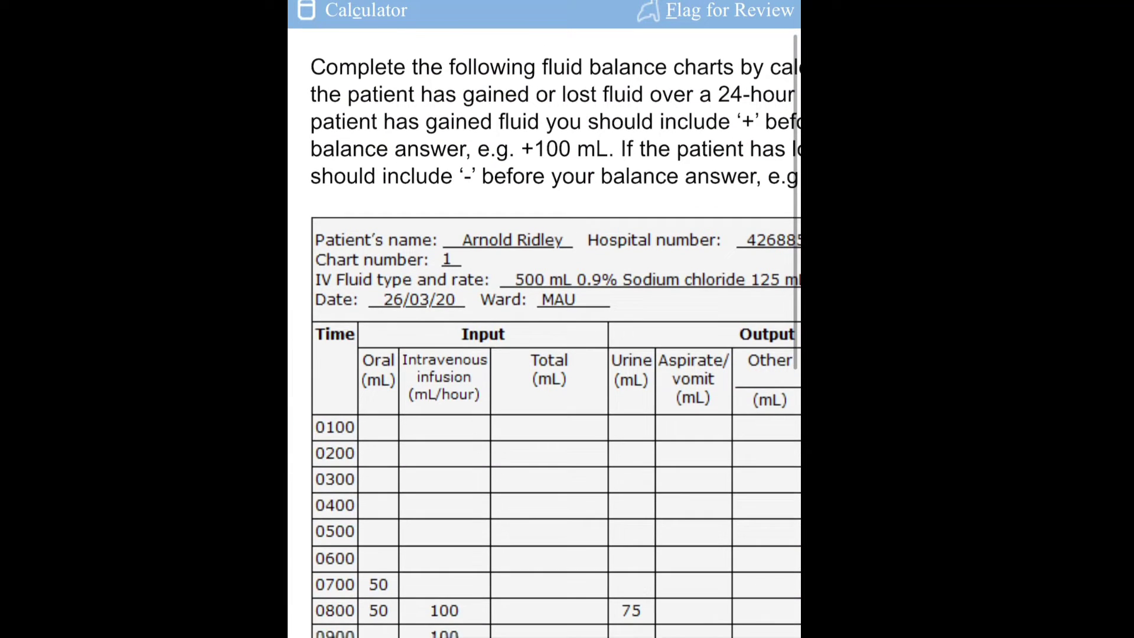
scroll(543, 331, "up", 2)
scroll(544, 331, "right", 2)
scroll(543, 331, "left", 2)
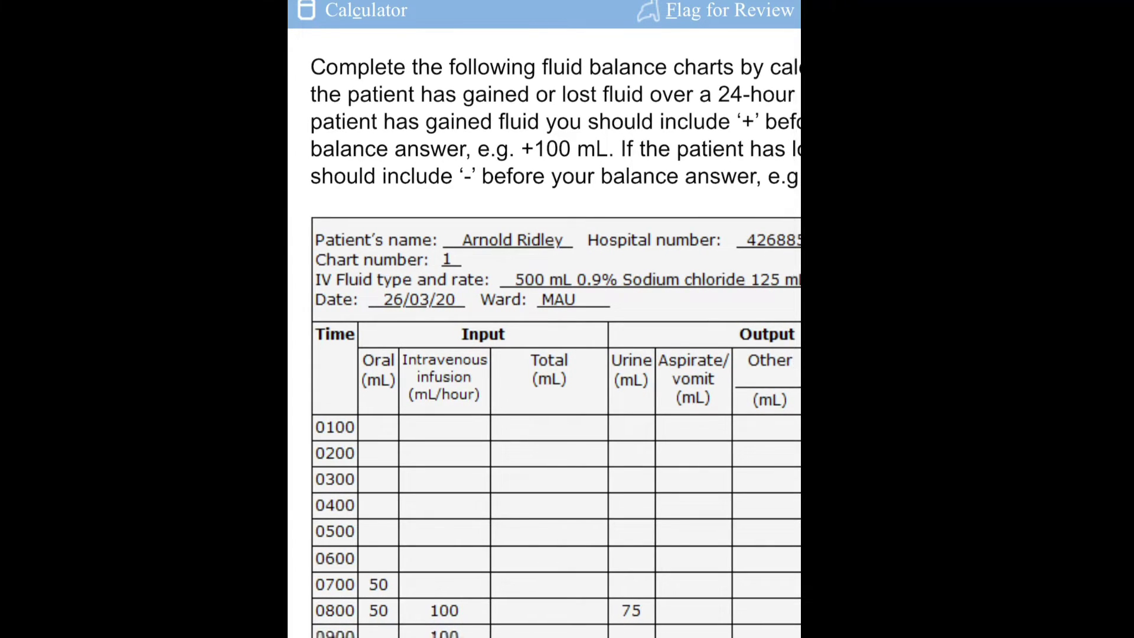
scroll(544, 337, "right", 2)
scroll(543, 336, "right", 2)
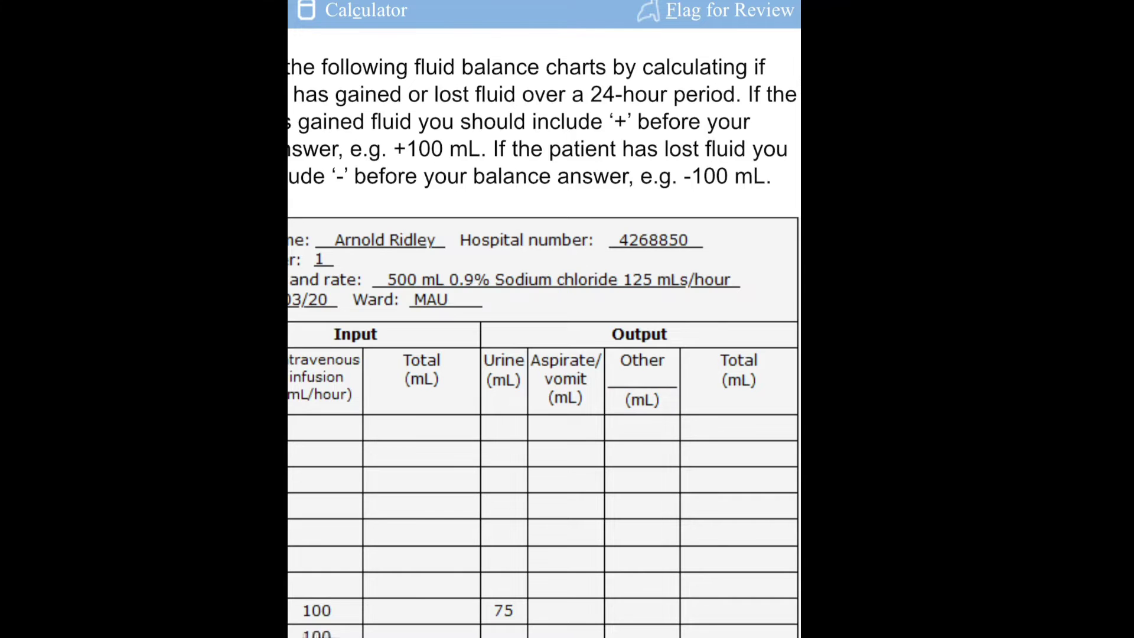
scroll(544, 389, "down", 5)
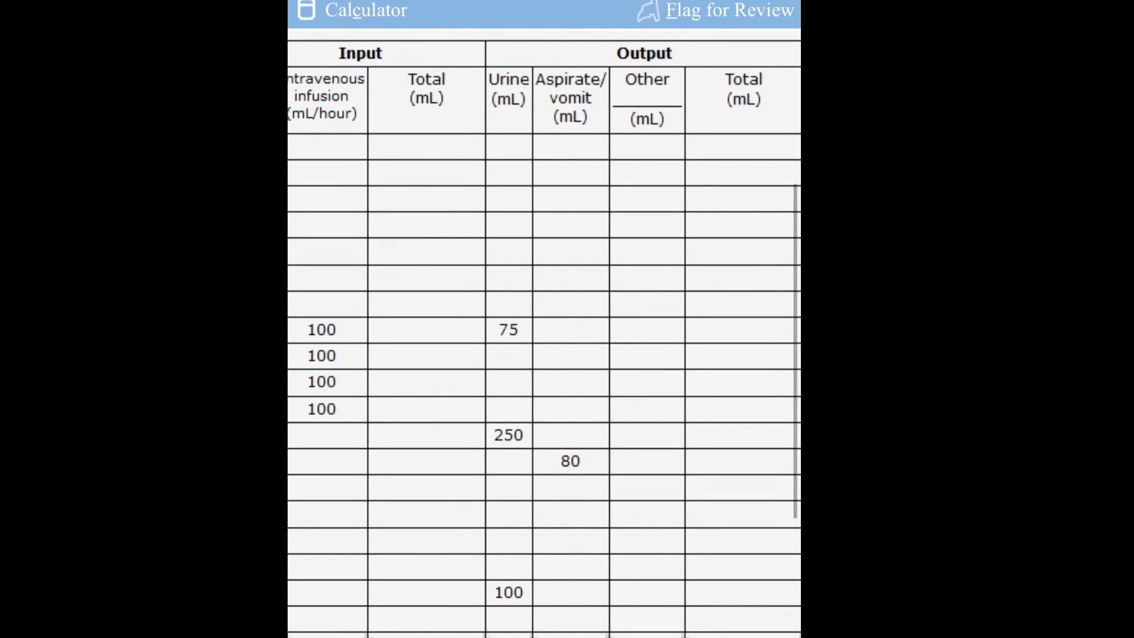
scroll(543, 330, "down", 4)
scroll(544, 331, "up", 3)
scroll(543, 331, "left", 1)
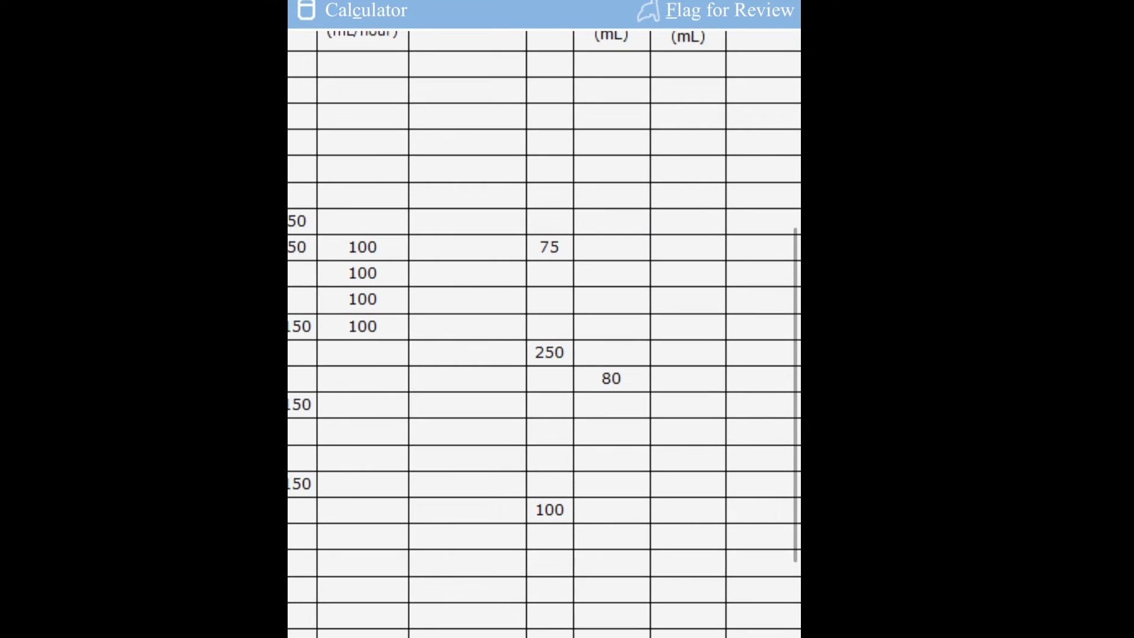
scroll(543, 331, "right", 1)
scroll(544, 330, "up", 3)
scroll(543, 331, "down", 3)
scroll(543, 331, "right", 2)
scroll(543, 331, "up", 6)
scroll(543, 330, "left", 2)
scroll(543, 331, "down", 5)
scroll(543, 331, "right", 2)
scroll(543, 330, "up", 2)
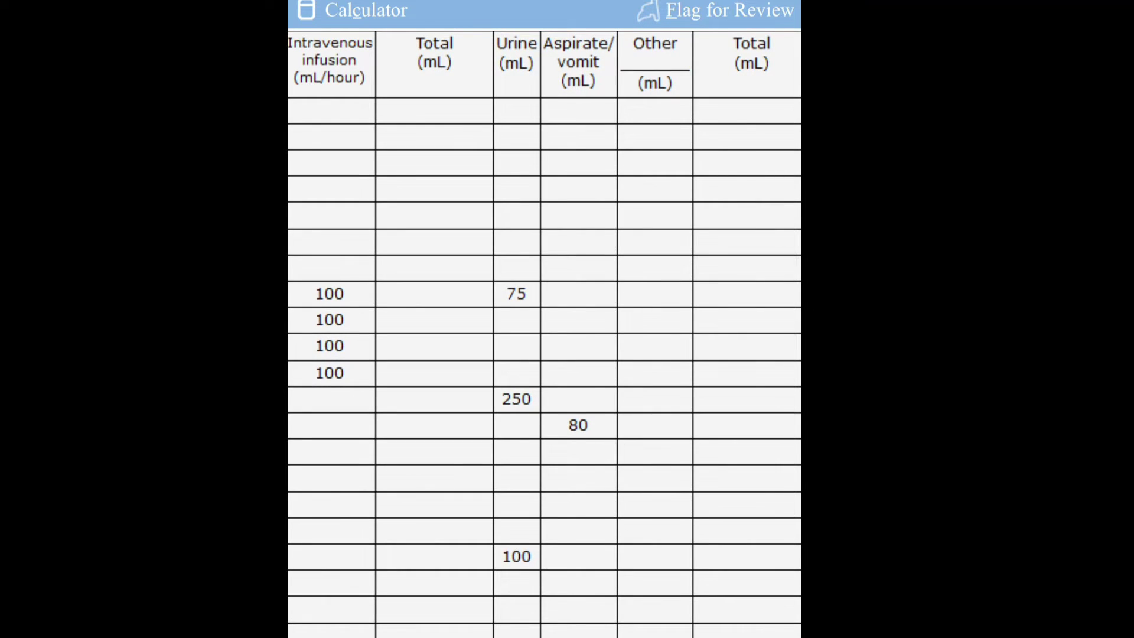
Step: On a cleared calculator, add the outputs 75 + 250 + 100 + 80 to get 505
left_click(365, 11)
left_click_drag(650, 23, 442, 129)
scroll(696, 331, "left", 2)
scroll(697, 330, "down", 1)
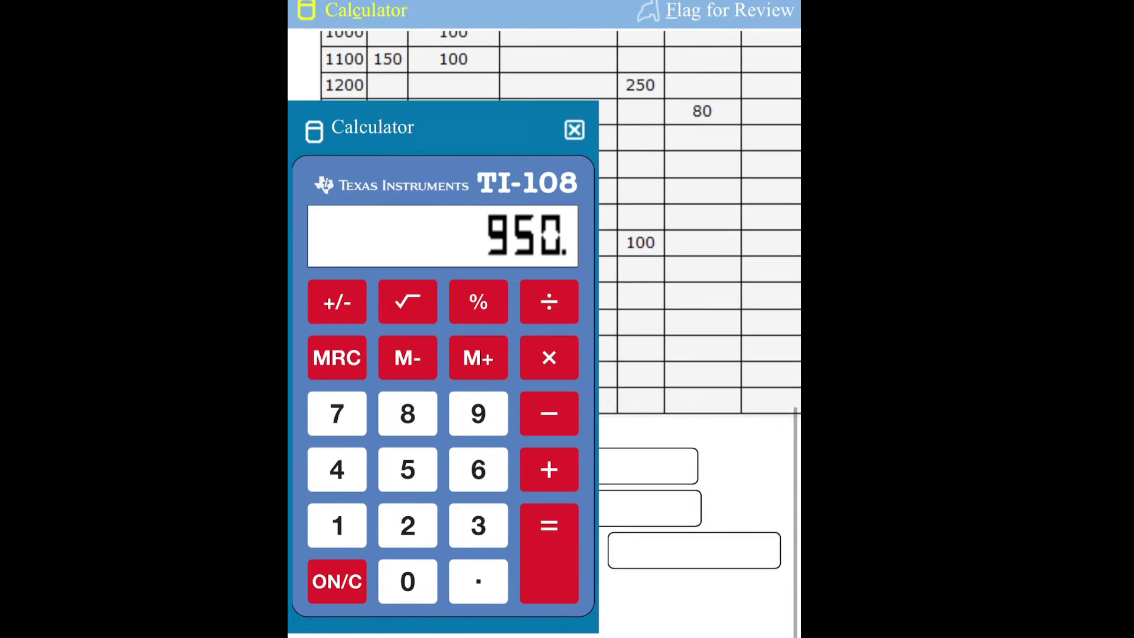
scroll(697, 331, "up", 5)
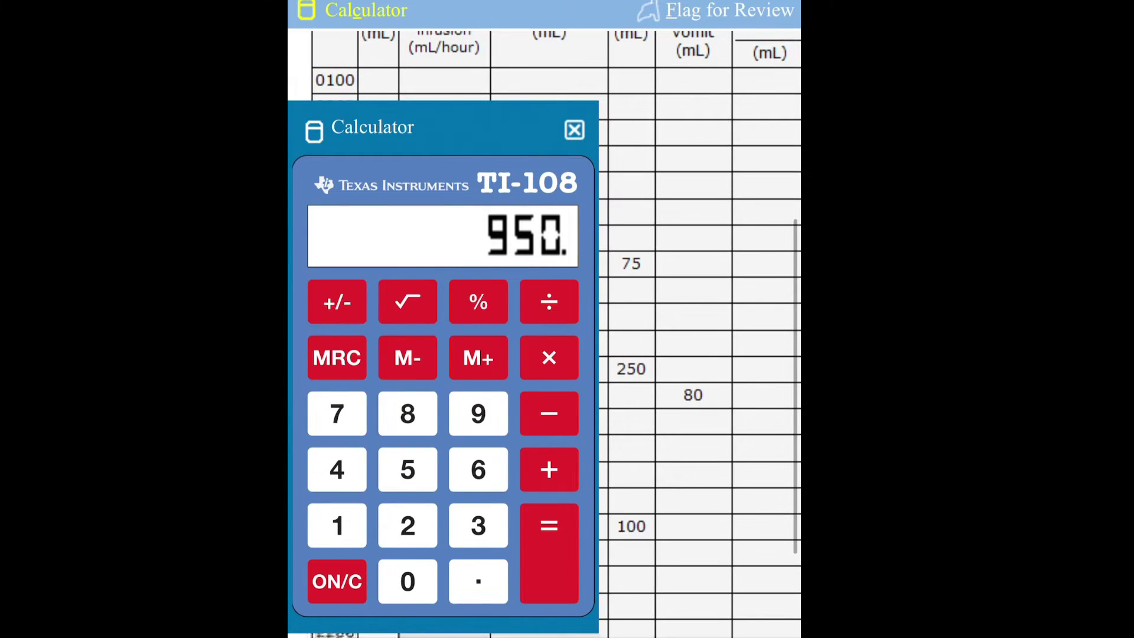
left_click(336, 581)
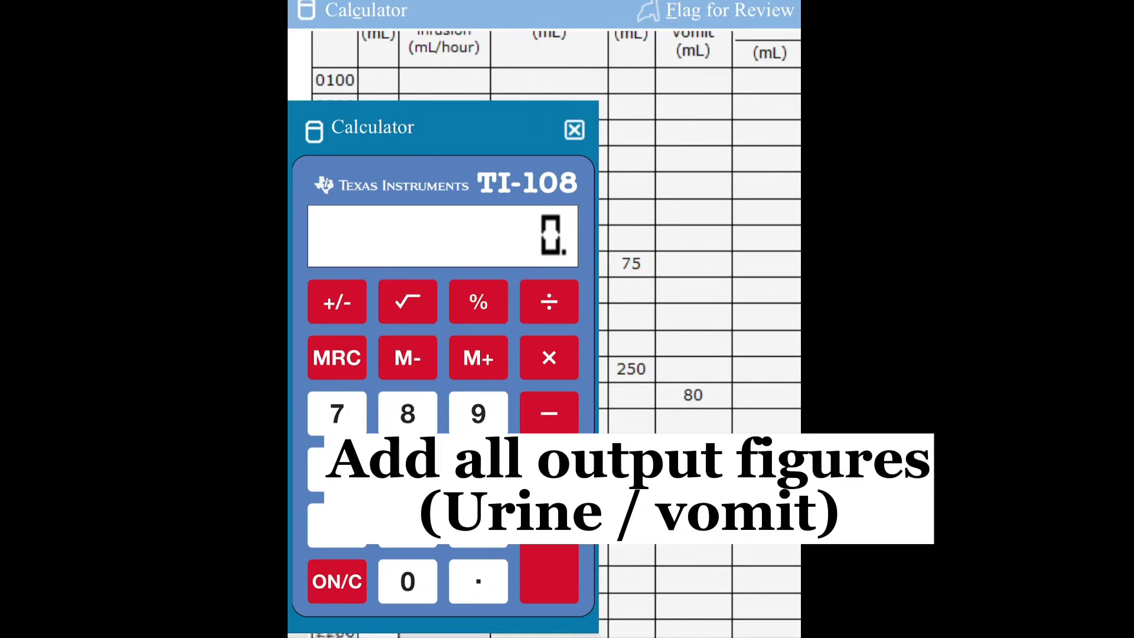
type("75")
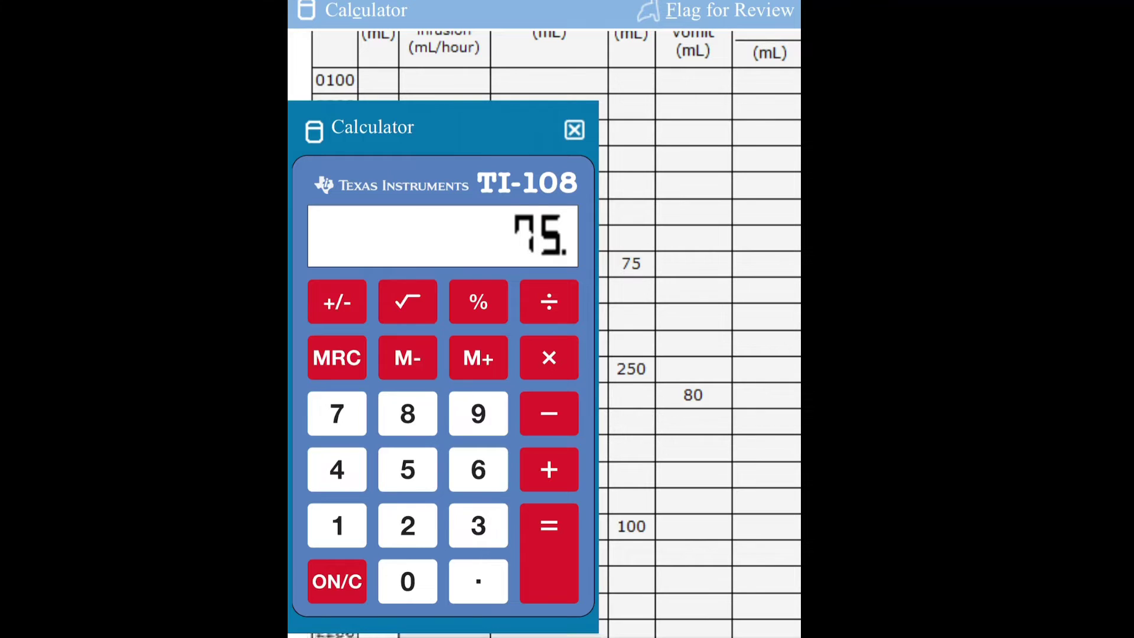
type("+250")
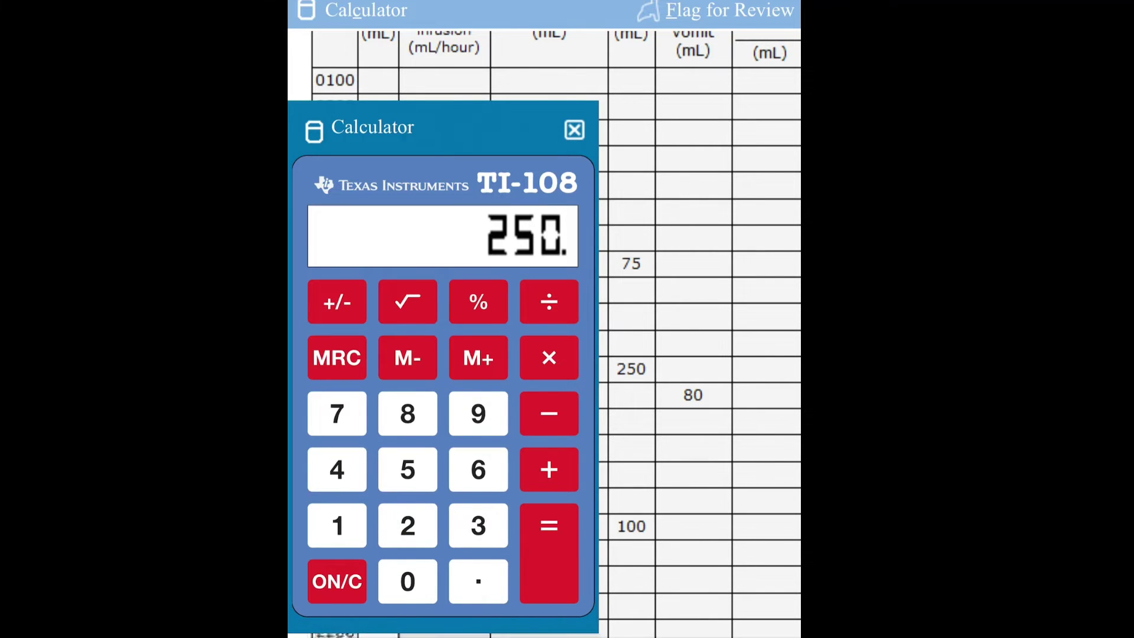
key("plus")
type("100")
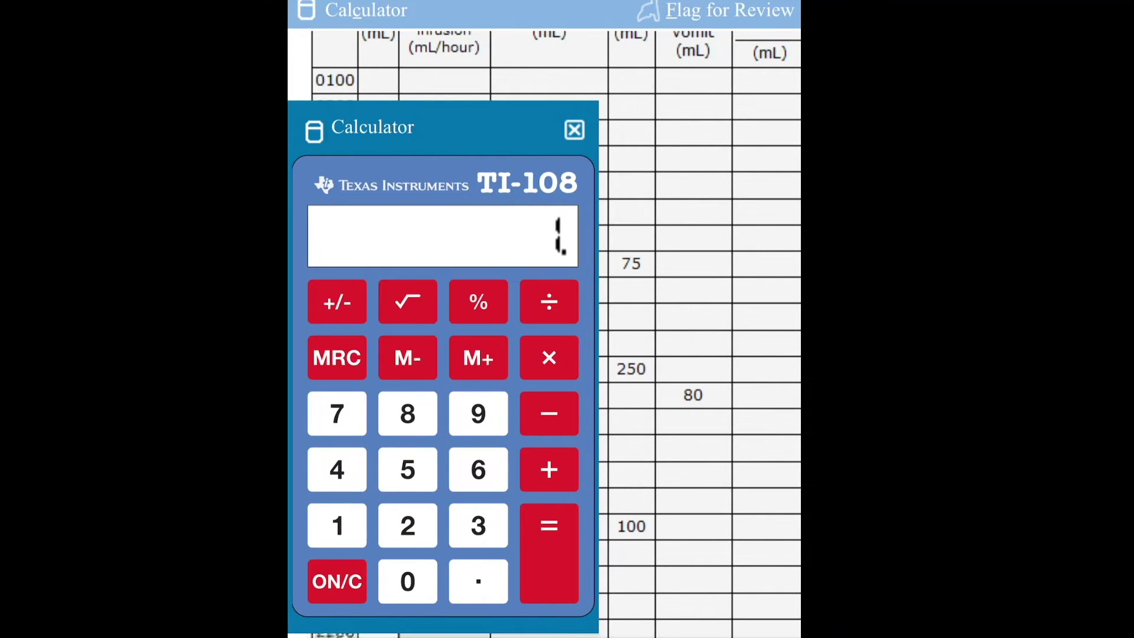
key("plus")
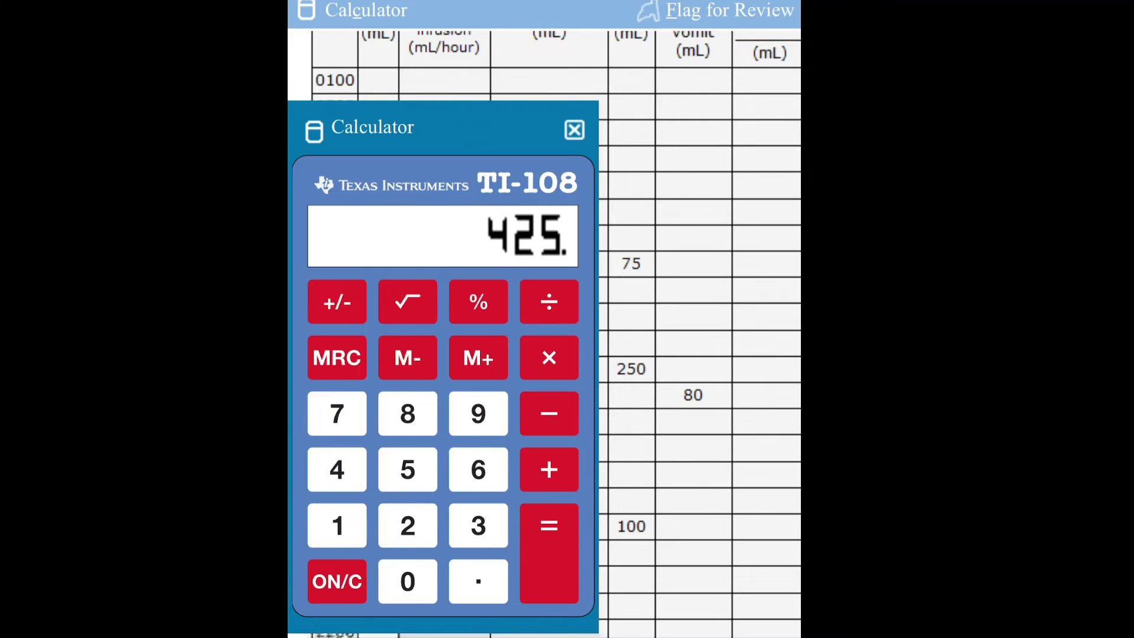
type("8")
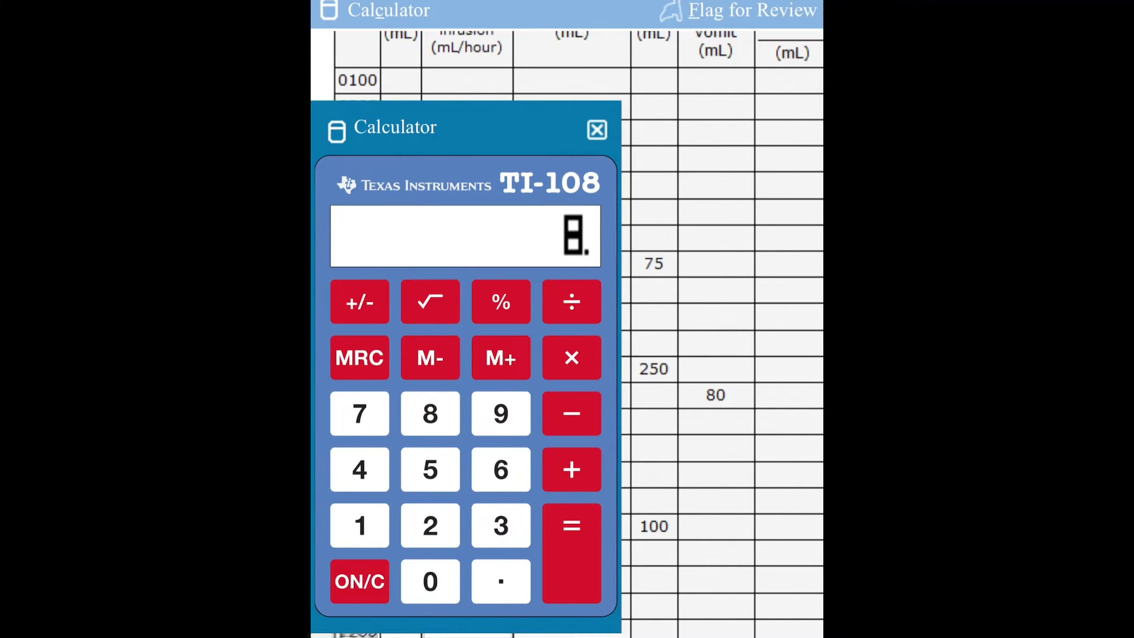
type("0")
key("plus")
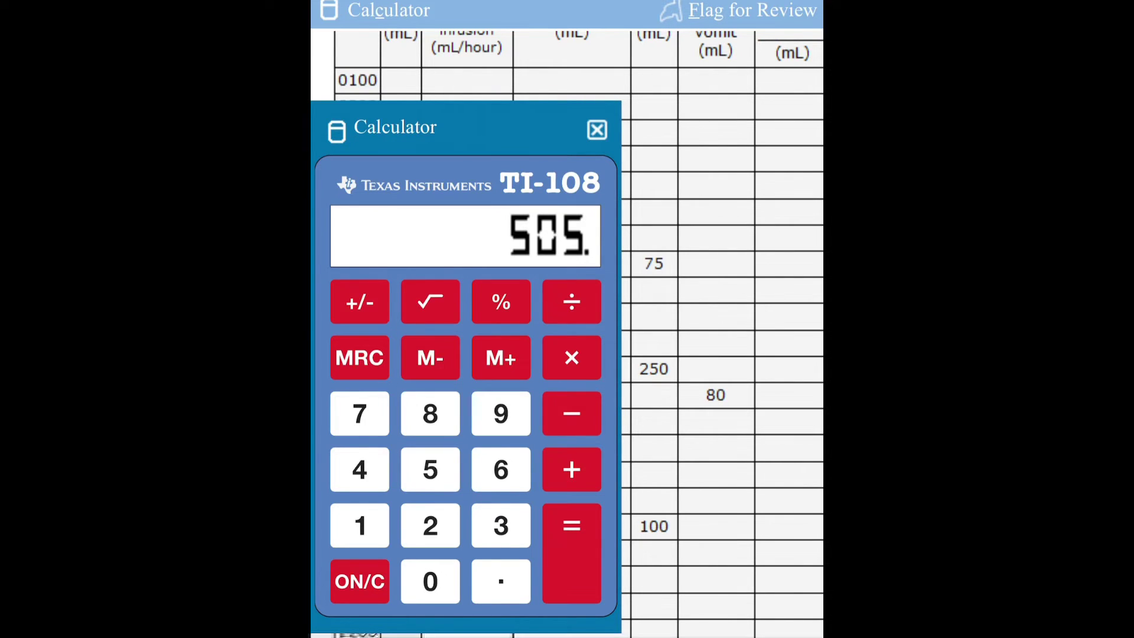
Step: Close the calculator and type 505mL into the Total output answer box
left_click(597, 130)
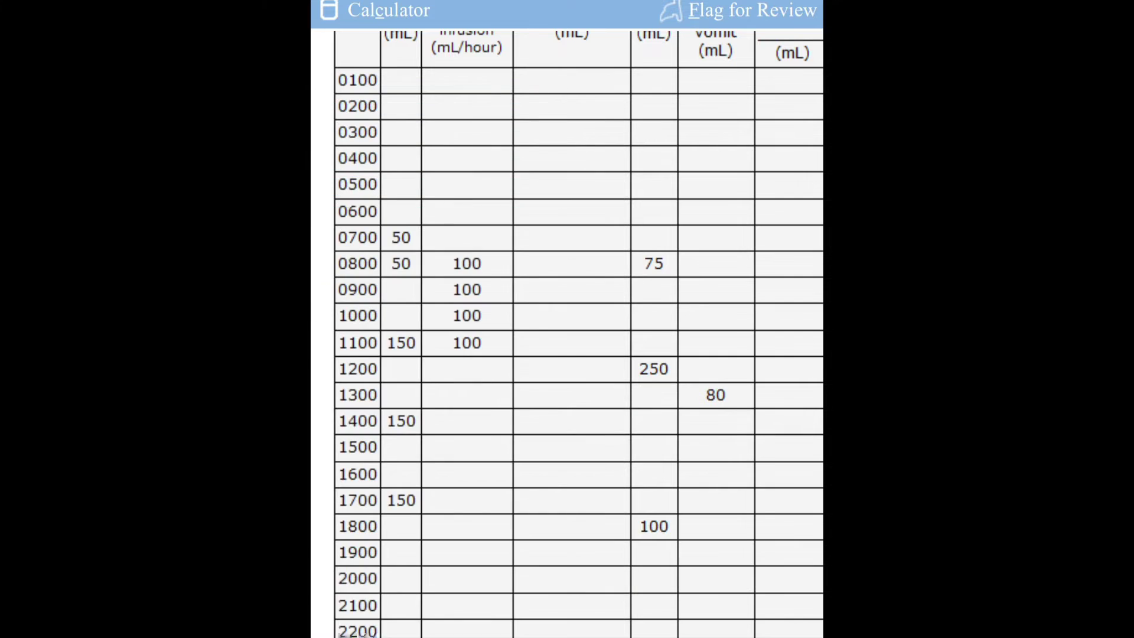
scroll(567, 354, "down", 4)
scroll(566, 355, "up", 5)
scroll(567, 334, "right", 4)
scroll(567, 334, "down", 3)
scroll(567, 333, "down", 3)
scroll(566, 334, "up", 3)
scroll(567, 334, "down", 4)
scroll(567, 334, "left", 1)
scroll(567, 334, "up", 1)
scroll(567, 334, "left", 1)
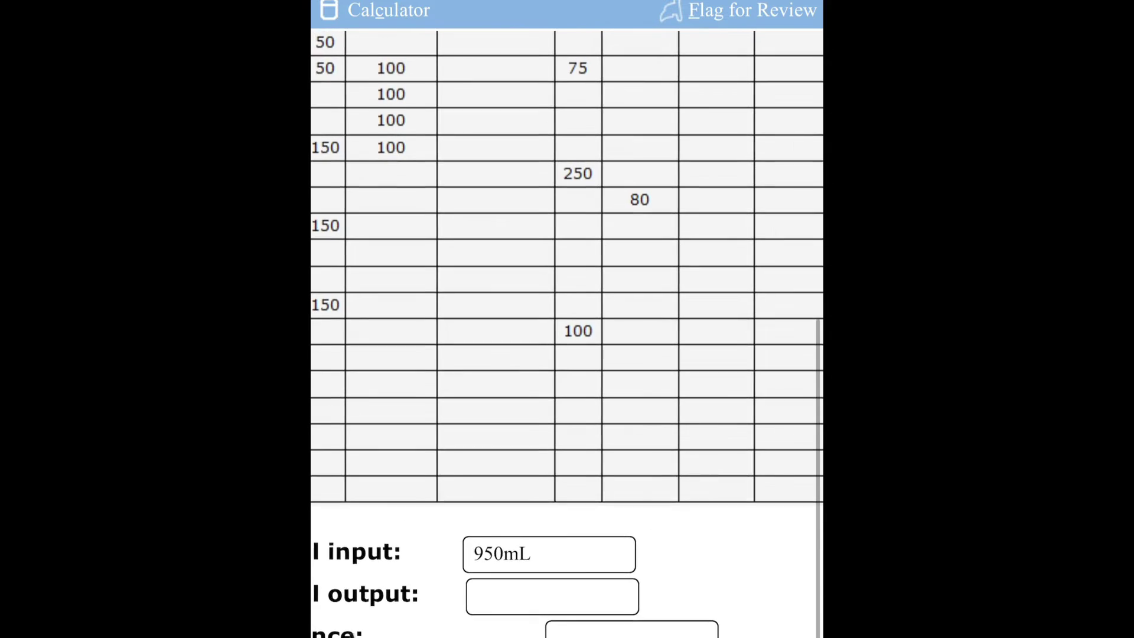
left_click(557, 596)
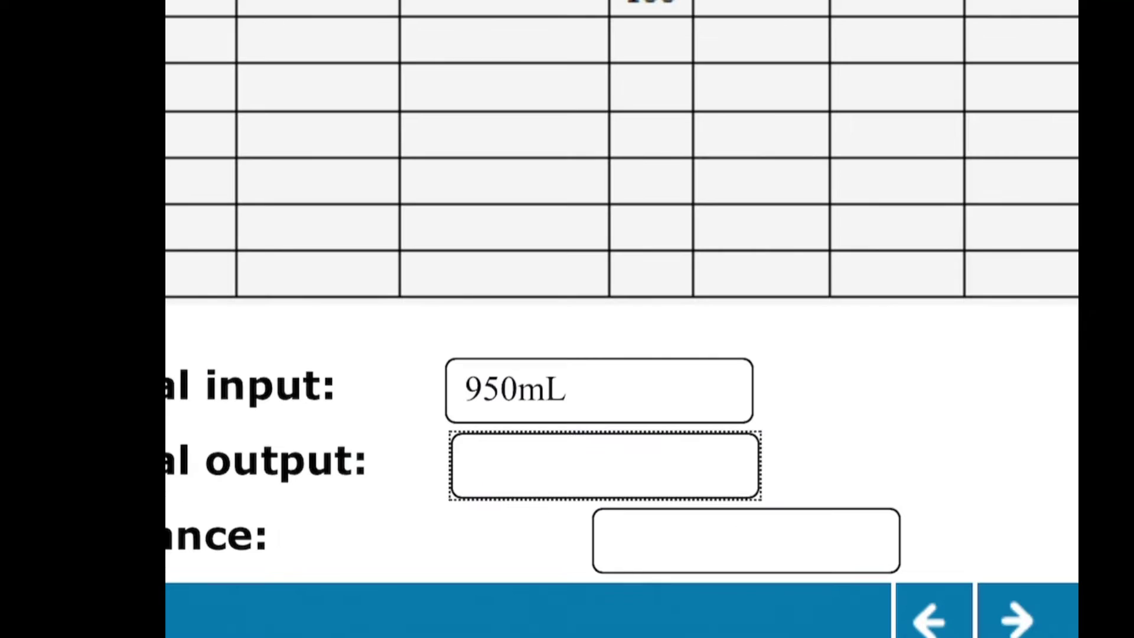
type("505")
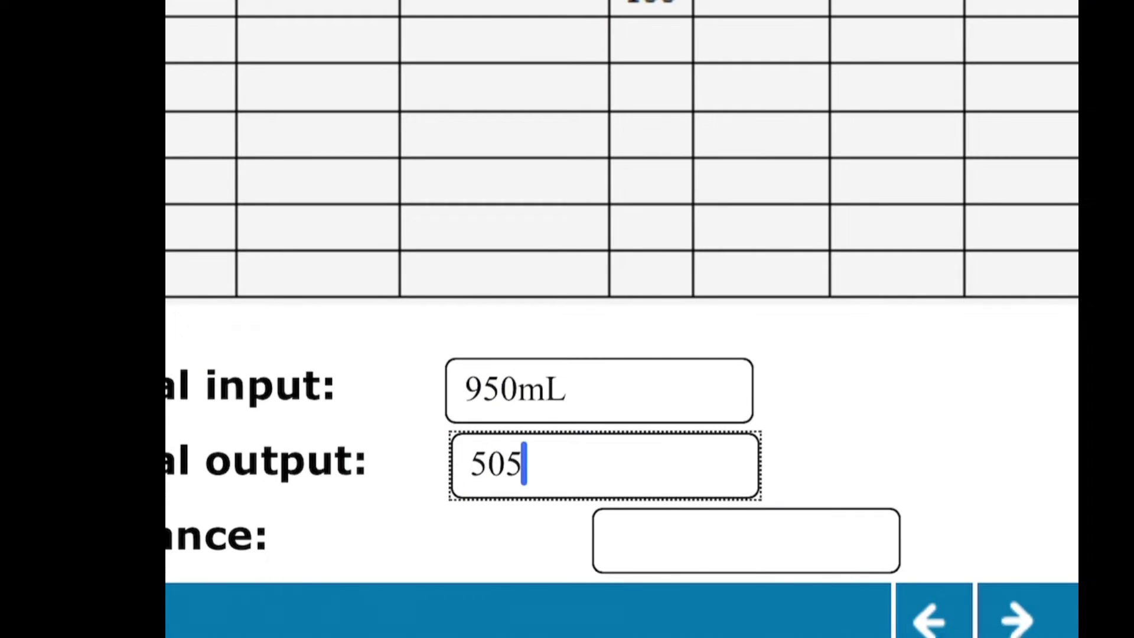
type("mL")
left_click(648, 396)
scroll(432, 334, "up", 4)
scroll(432, 334, "down", 3)
scroll(433, 334, "down", 1)
scroll(432, 334, "right", 1)
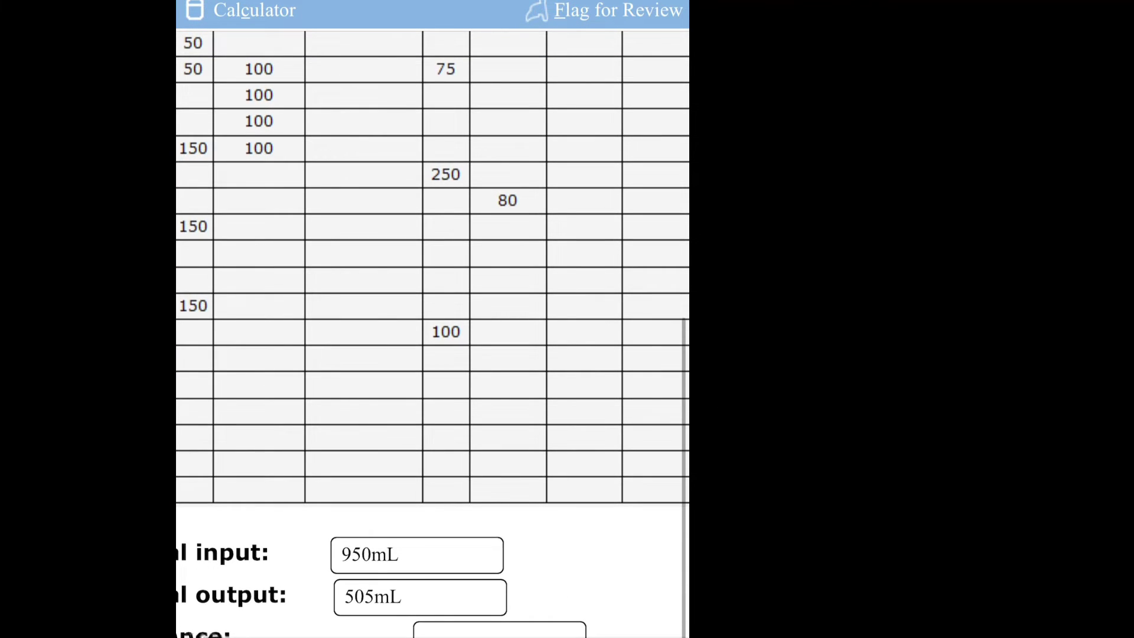
Step: Compute 950 − 505 on the TI-108 calculator to get a balance of 445
left_click(254, 10)
left_click(433, 476)
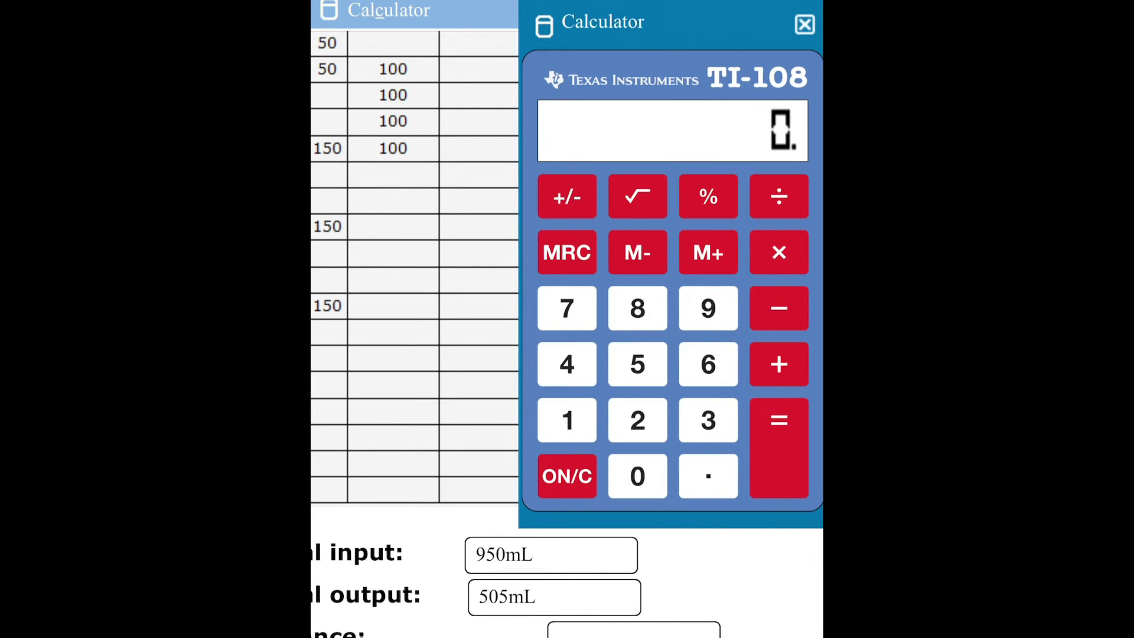
left_click(574, 308)
left_click(503, 363)
left_click(503, 476)
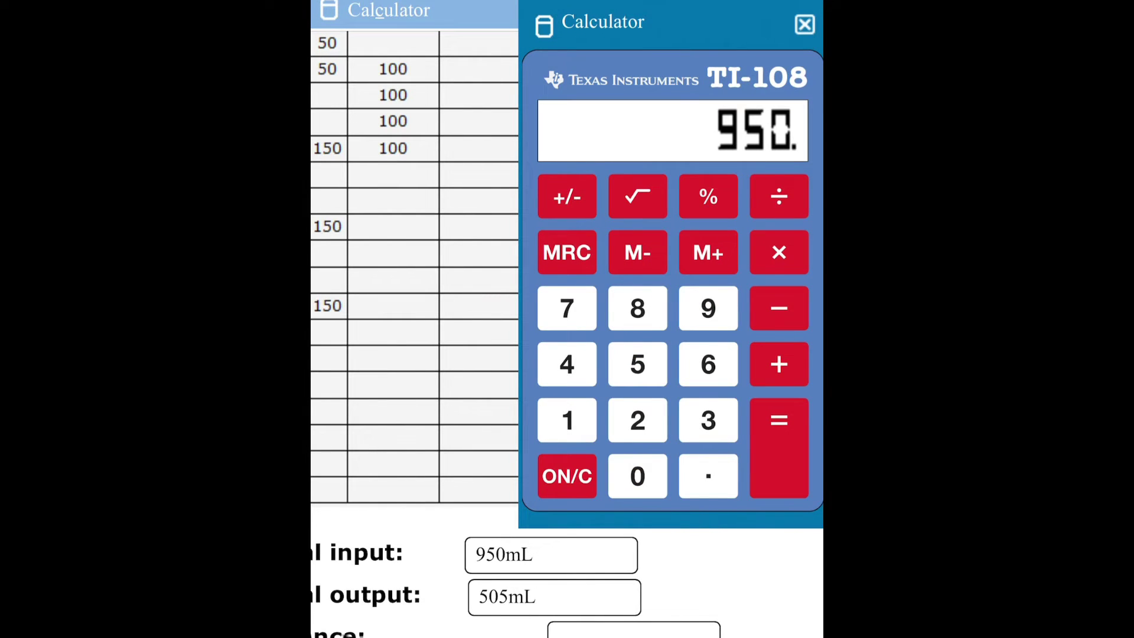
left_click(638, 364)
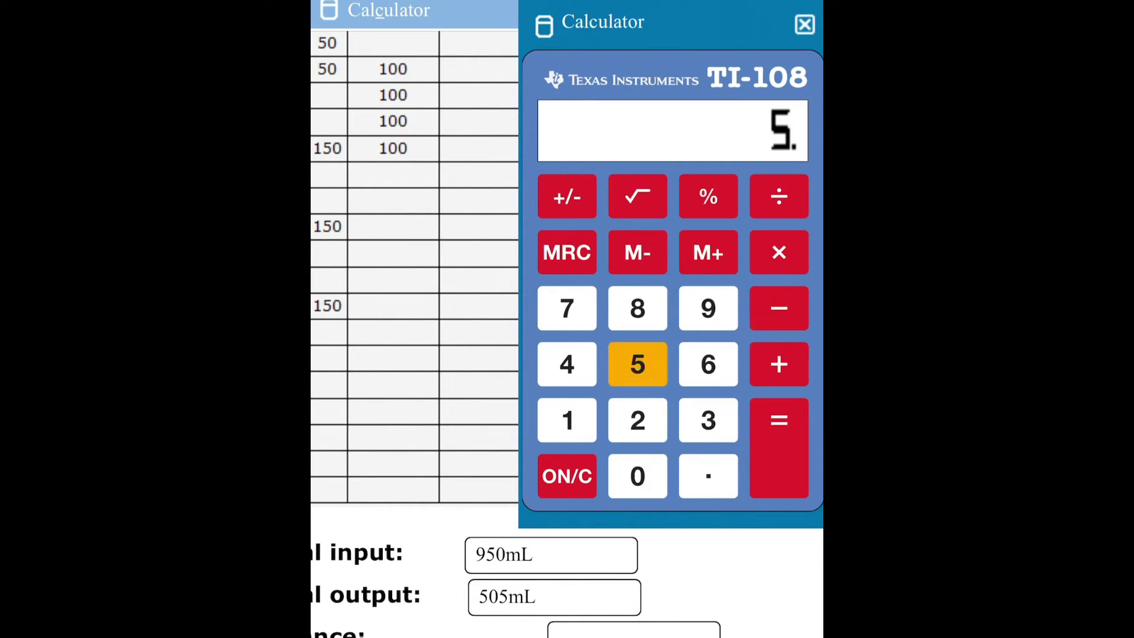
left_click(637, 477)
left_click(637, 364)
left_click(779, 447)
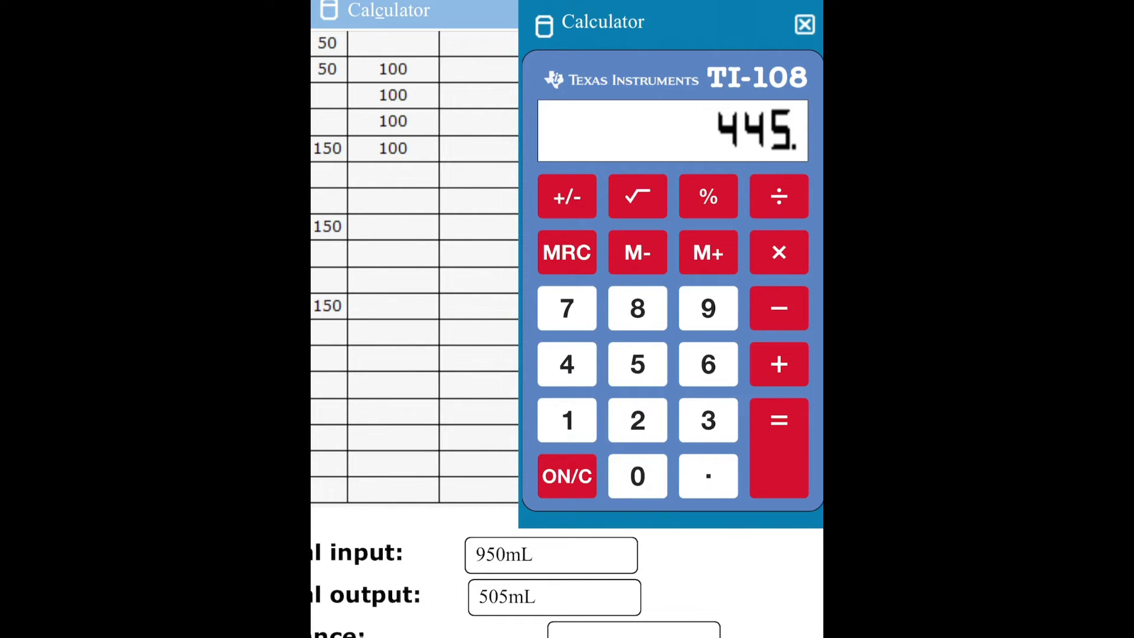
scroll(415, 266, "left", 1)
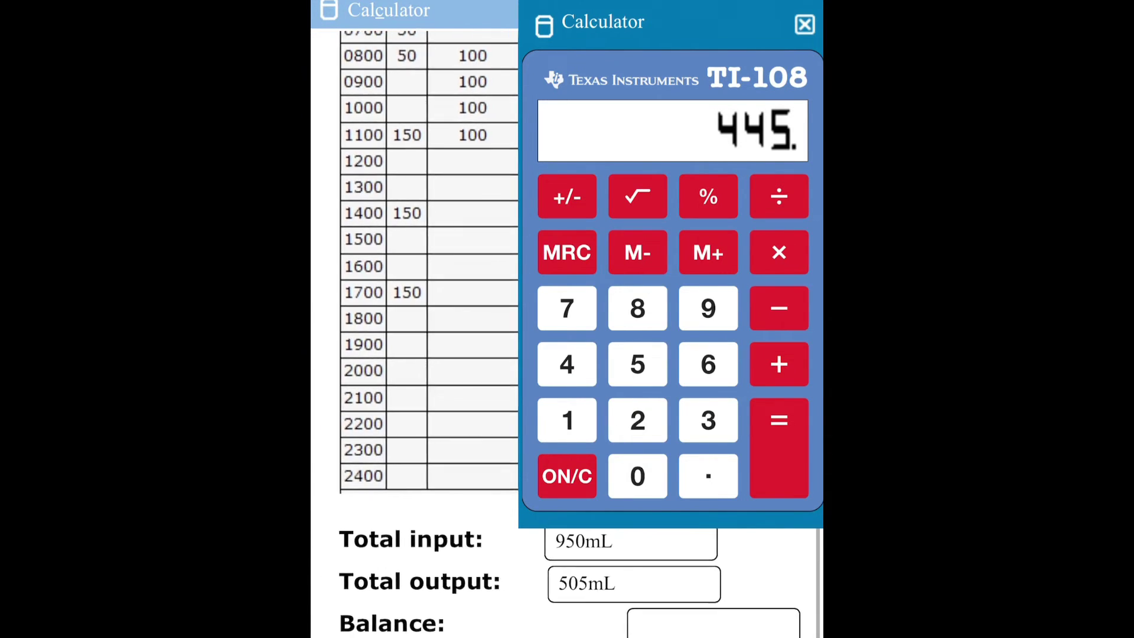
scroll(415, 266, "up", 1)
scroll(414, 266, "down", 1)
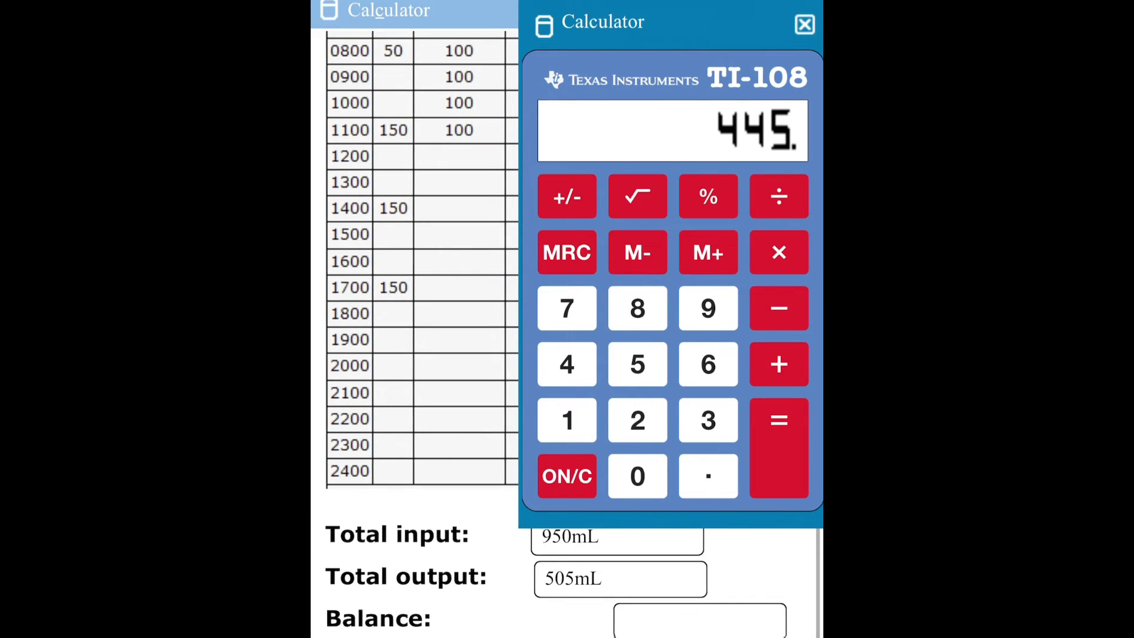
scroll(415, 265, "up", 1)
scroll(414, 265, "right", 1)
scroll(413, 266, "down", 1)
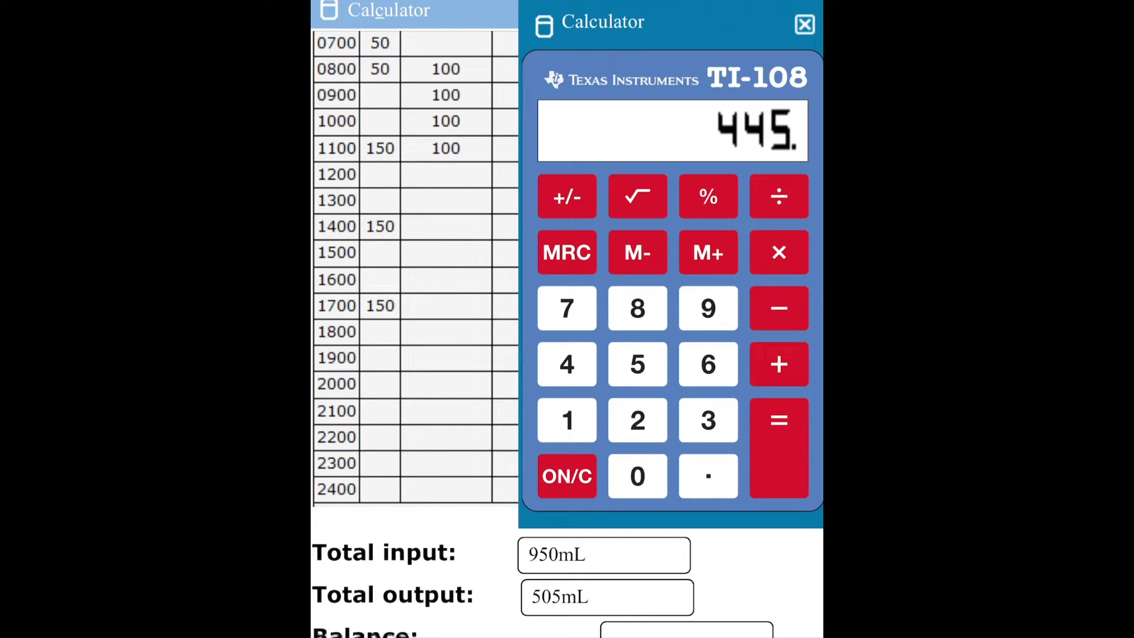
scroll(415, 378, "down", 1)
scroll(414, 378, "right", 1)
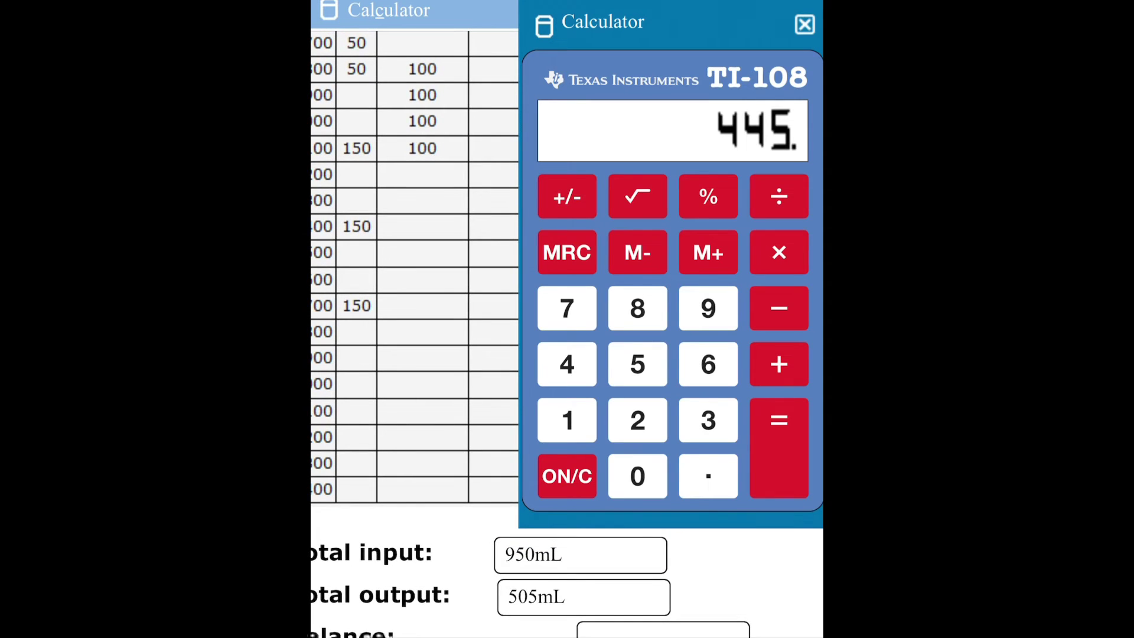
scroll(413, 266, "right", 1)
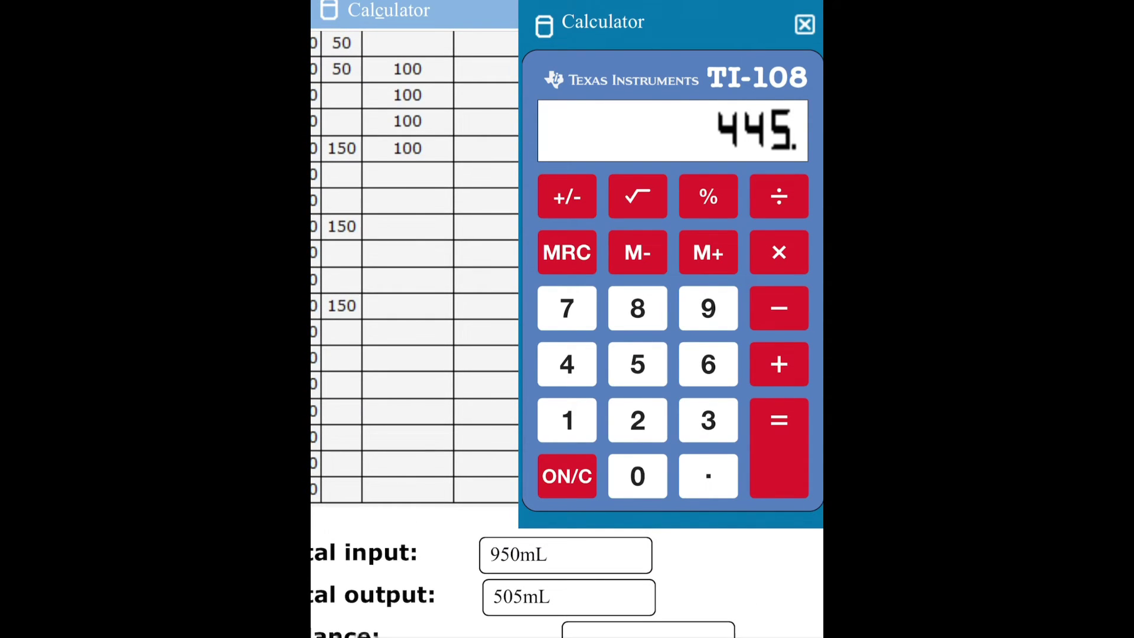
Step: Close the calculator and type +445mL into the Balance answer box
left_click(804, 24)
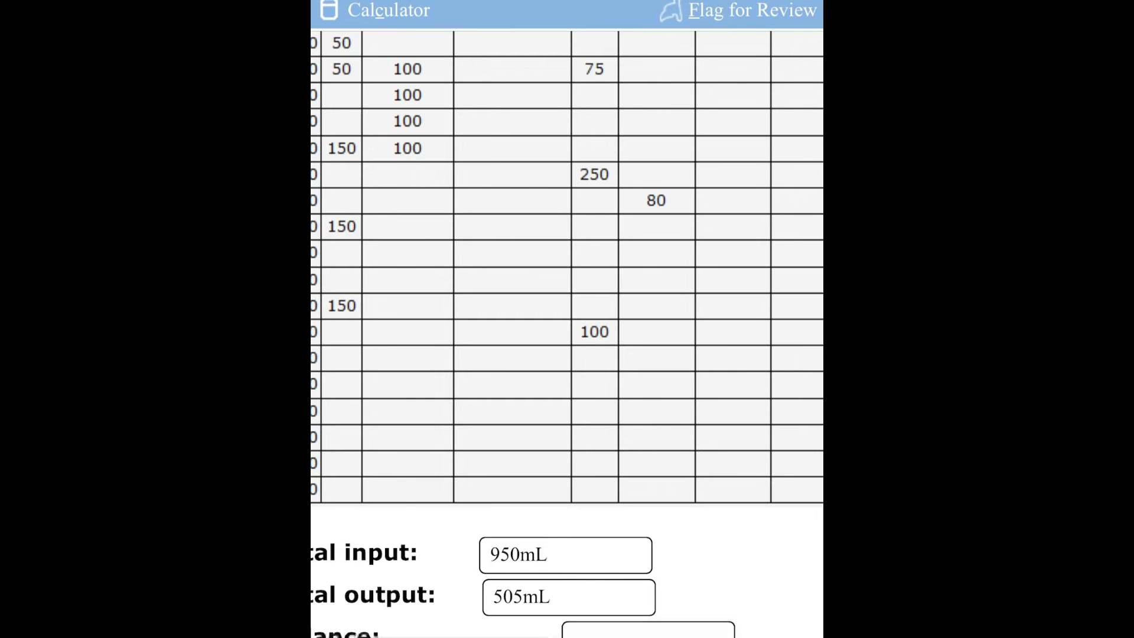
left_click(647, 631)
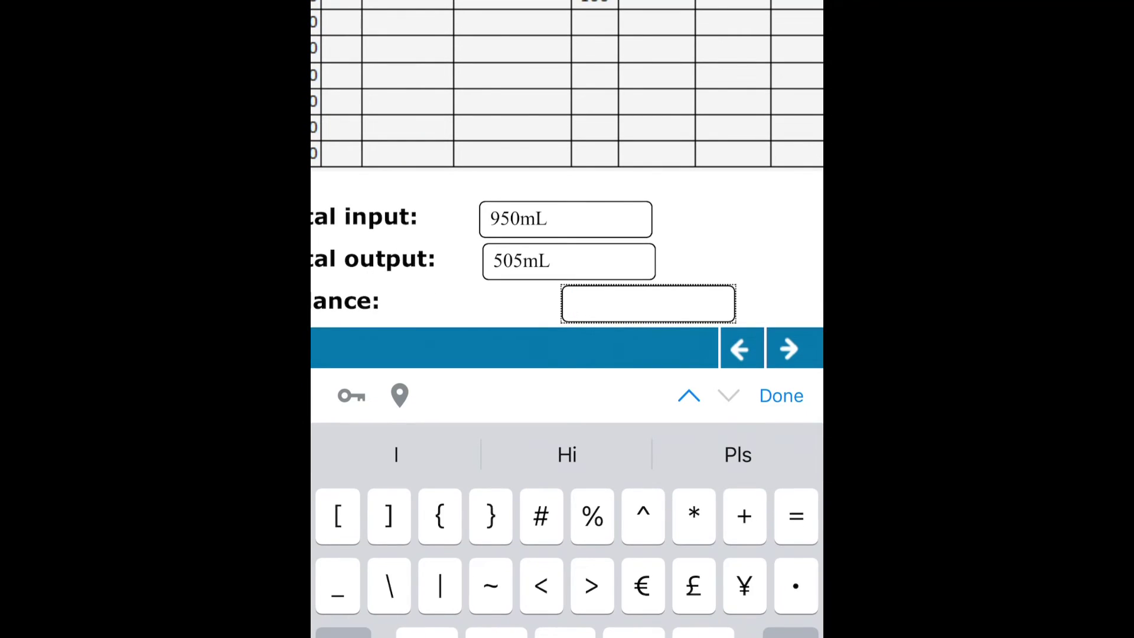
type("+")
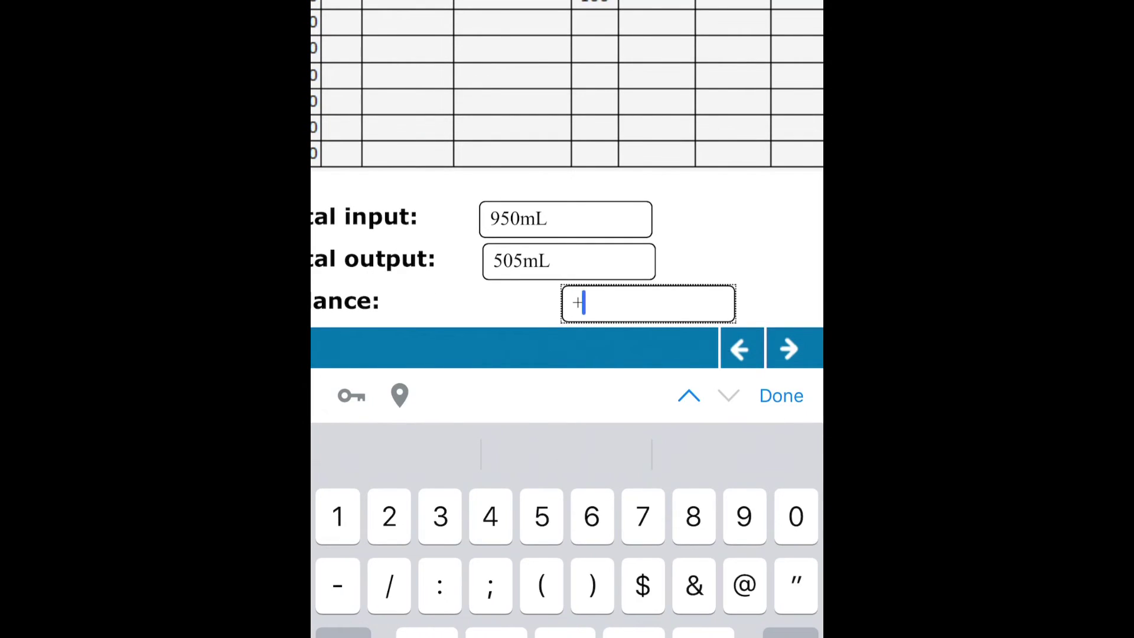
type("445")
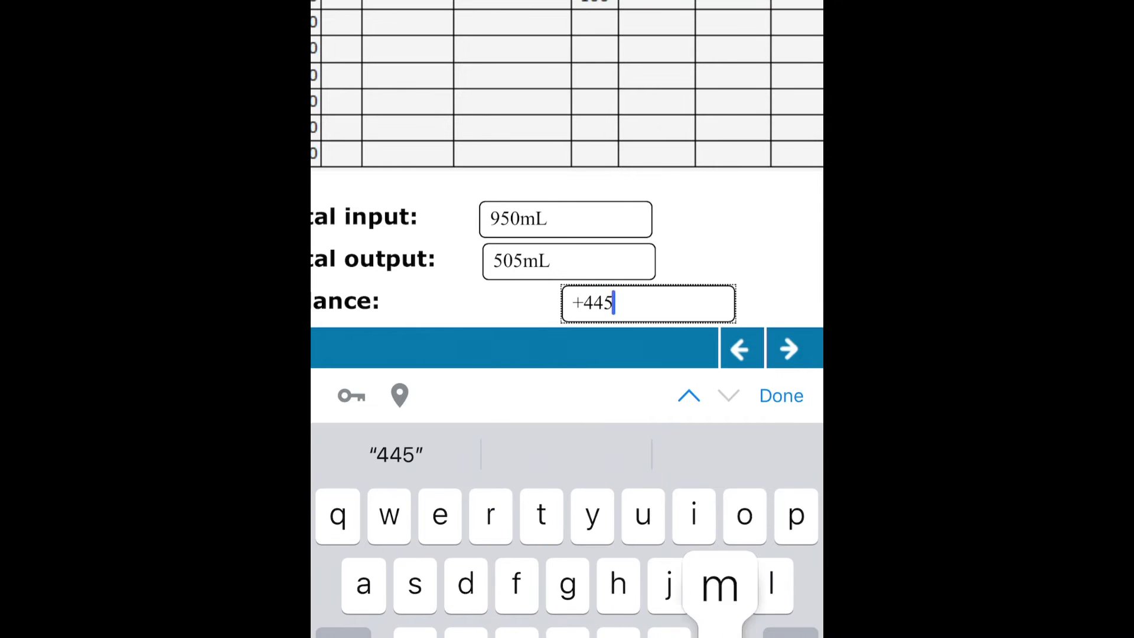
type("mL")
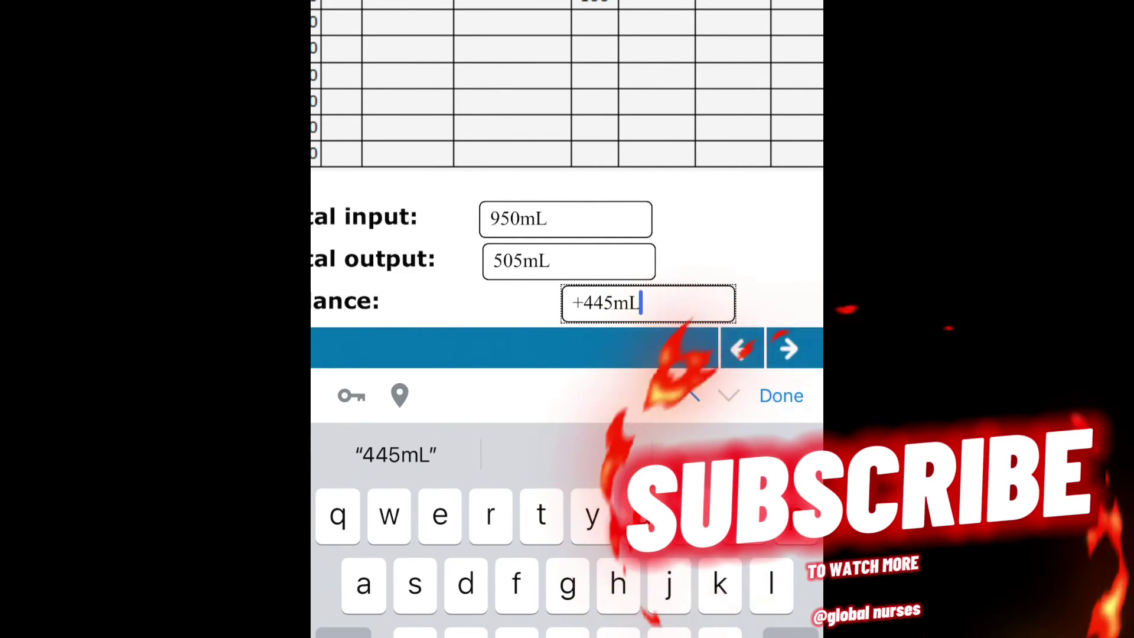
scroll(567, 318, "up", 10)
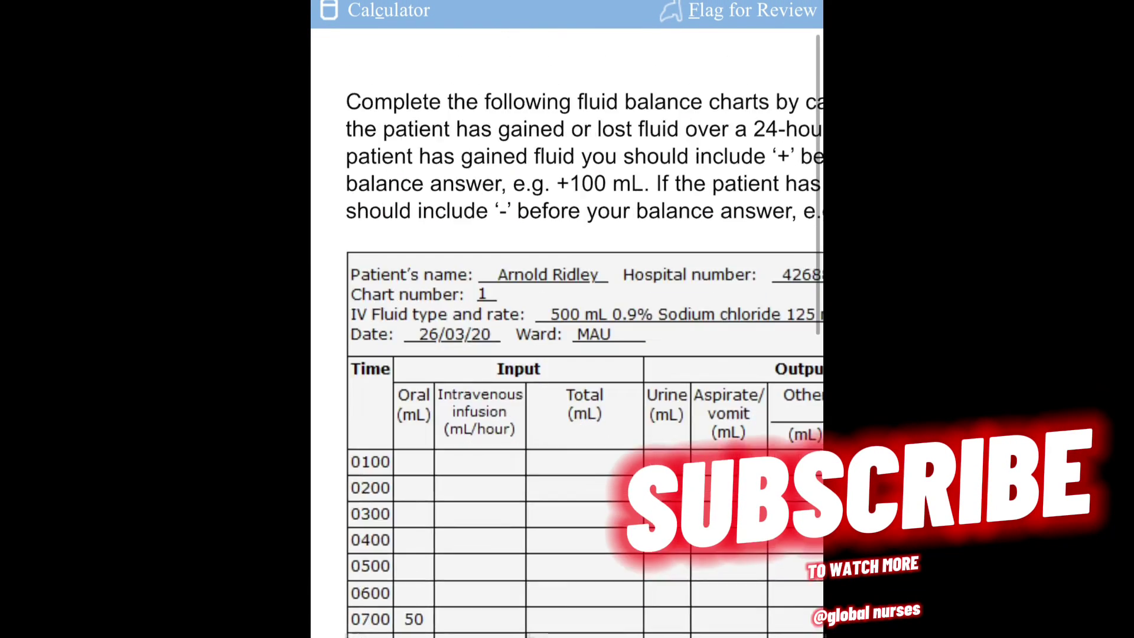
scroll(567, 331, "right", 2)
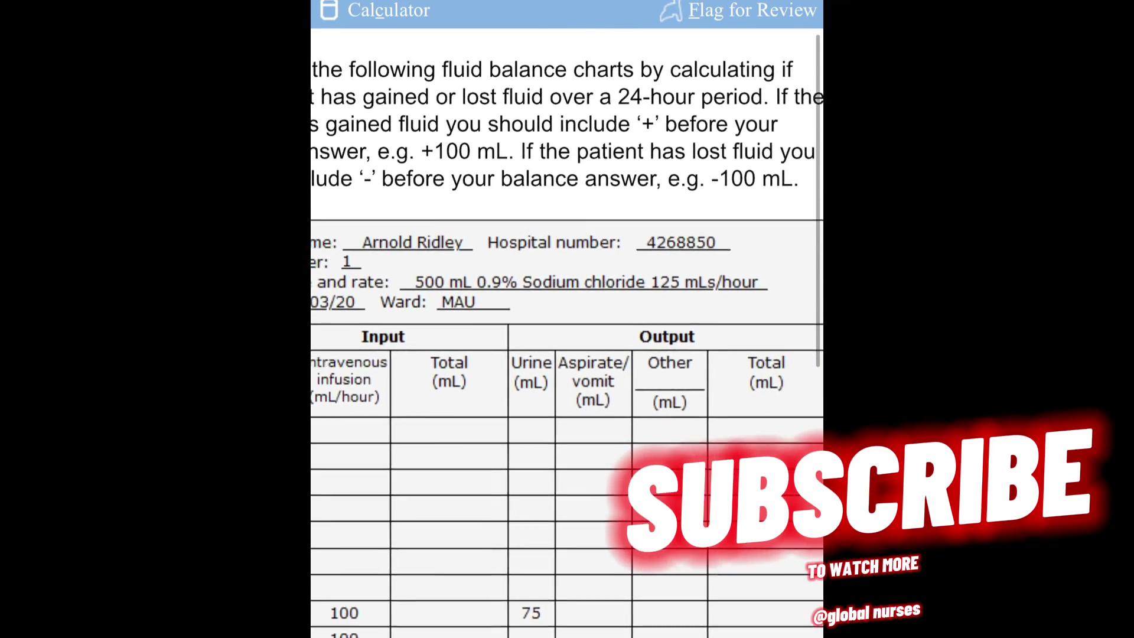
scroll(567, 331, "left", 2)
scroll(567, 354, "down", 1)
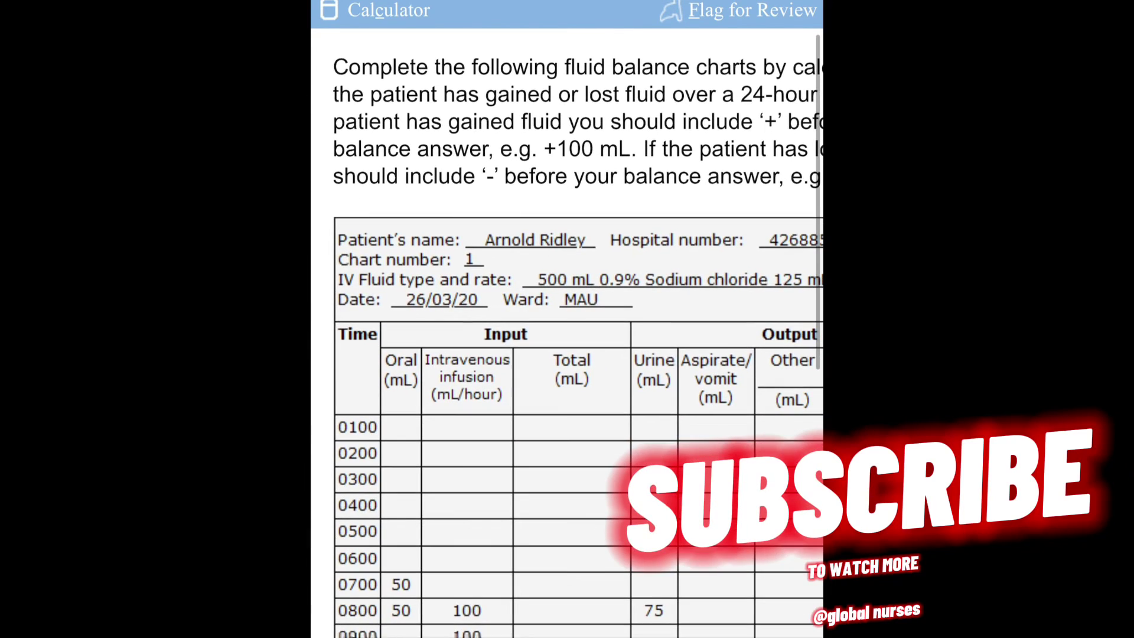
scroll(567, 330, "right", 4)
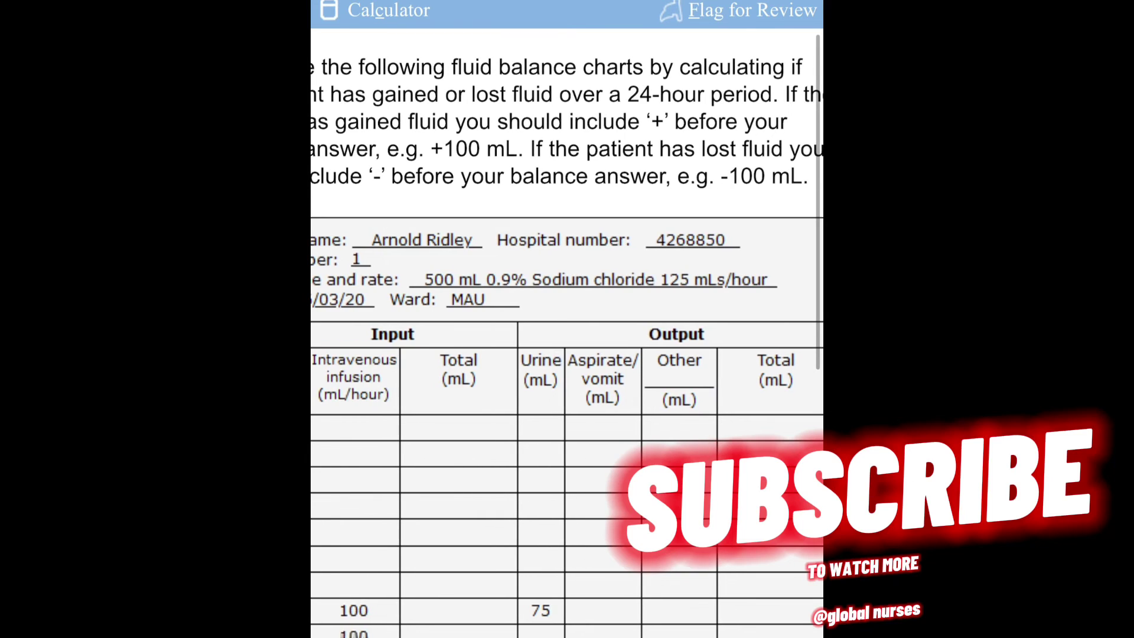
scroll(567, 330, "left", 4)
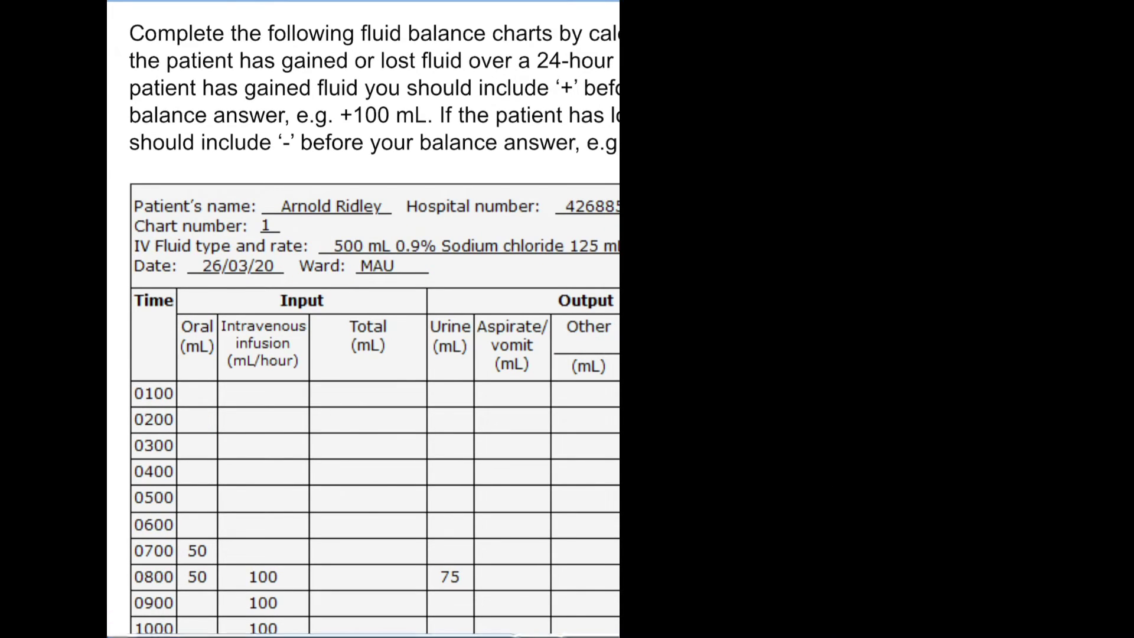
scroll(364, 325, "right", 5)
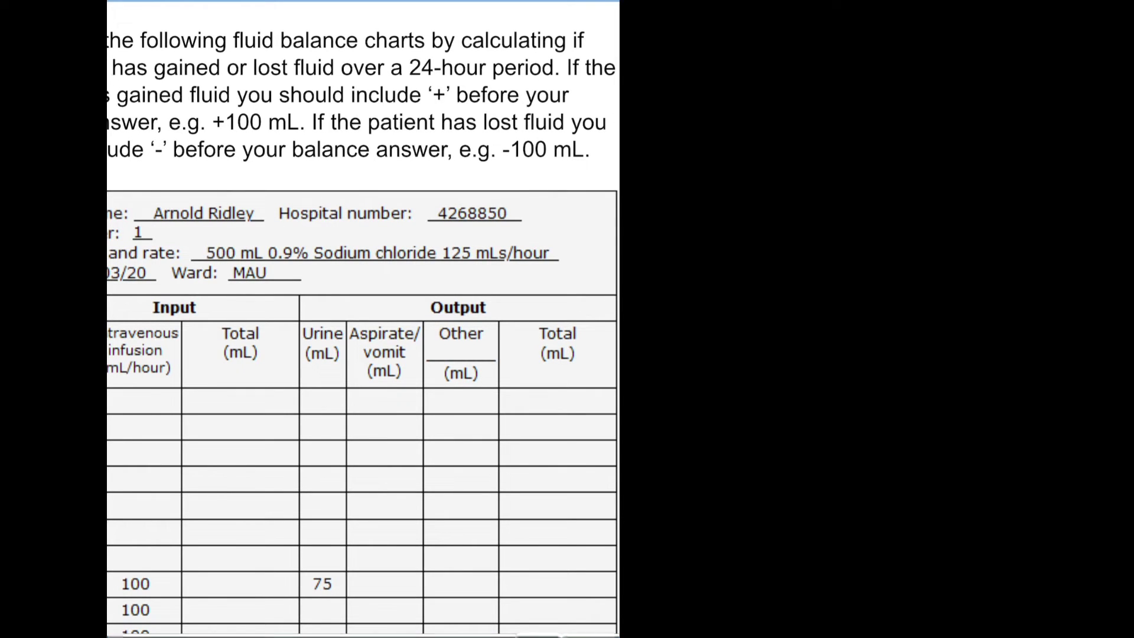
scroll(363, 319, "down", 15)
scroll(363, 319, "left", 3)
scroll(363, 319, "up", 1)
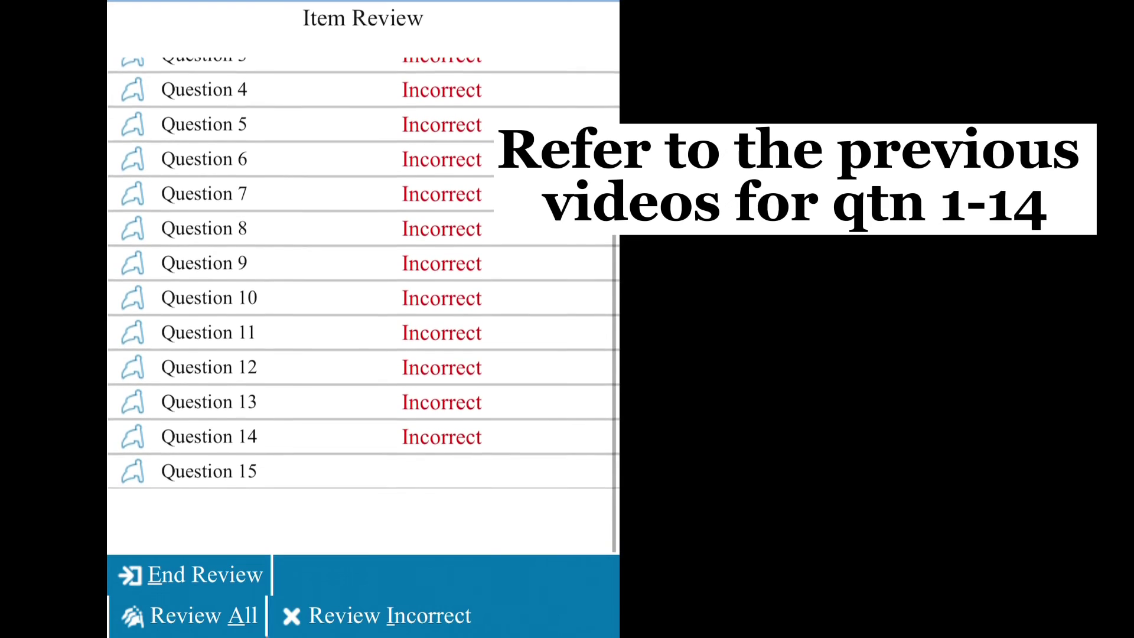
scroll(363, 304, "up", 3)
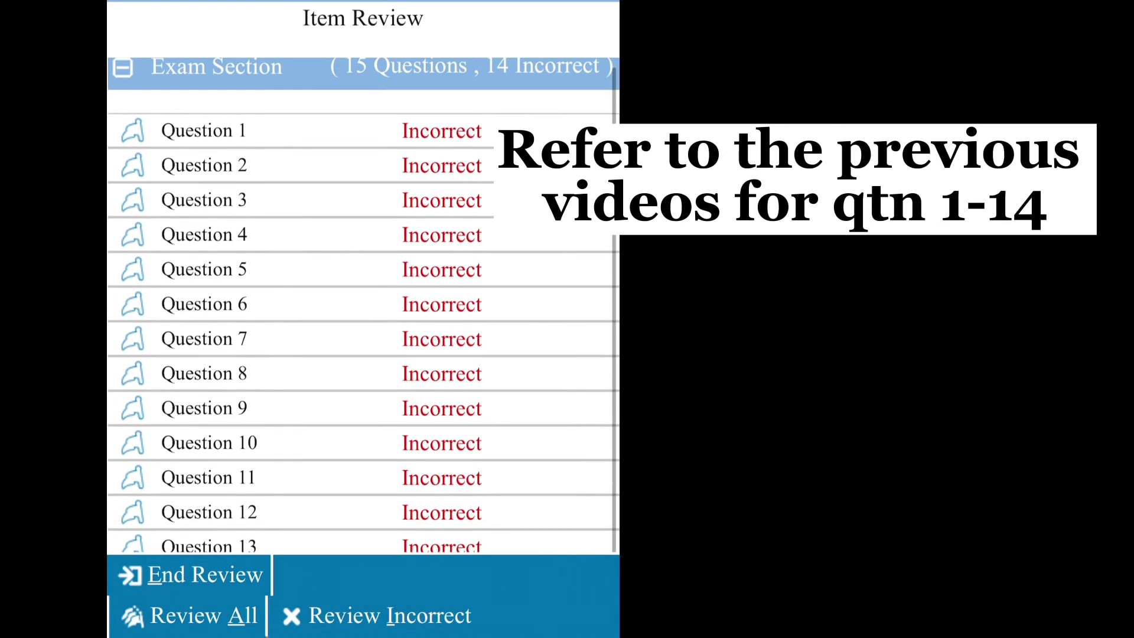
scroll(363, 305, "down", 3)
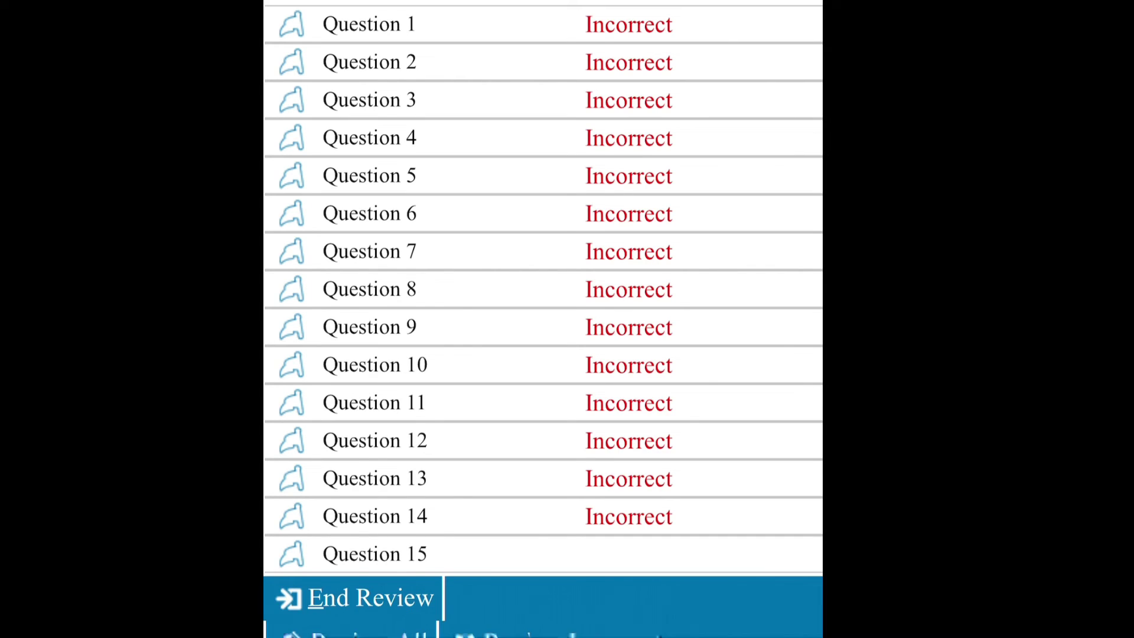
Step: Scroll through the review list: questions 1–14 are marked incorrect, question 15 is not
scroll(543, 287, "up", 2)
scroll(543, 287, "down", 1)
scroll(543, 287, "up", 1)
scroll(543, 287, "up", 1)
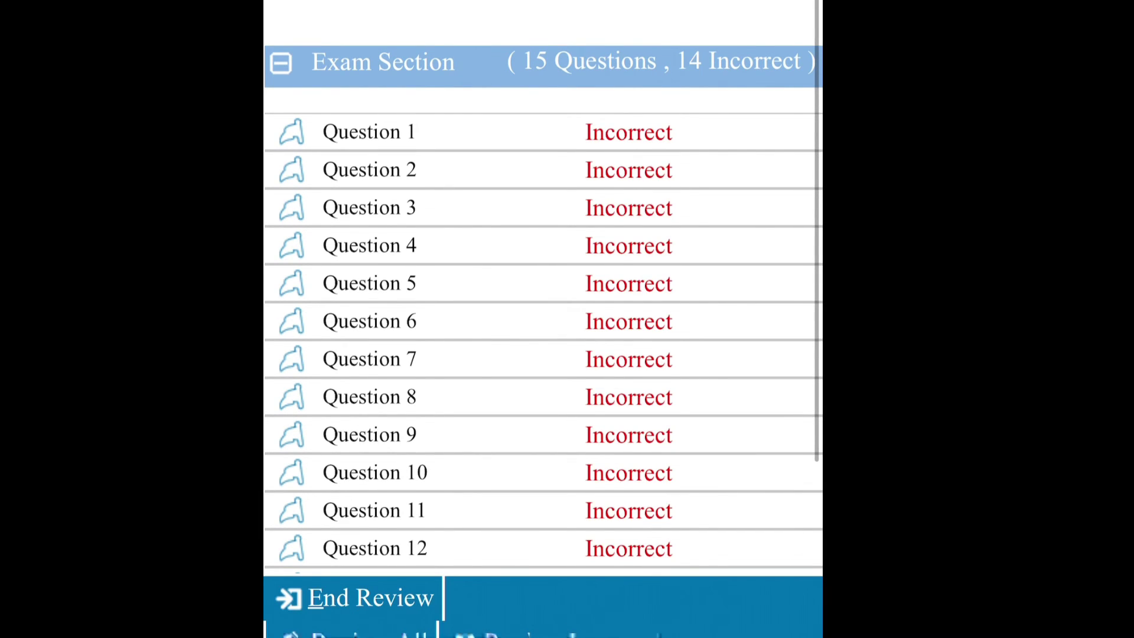
scroll(543, 307, "down", 3)
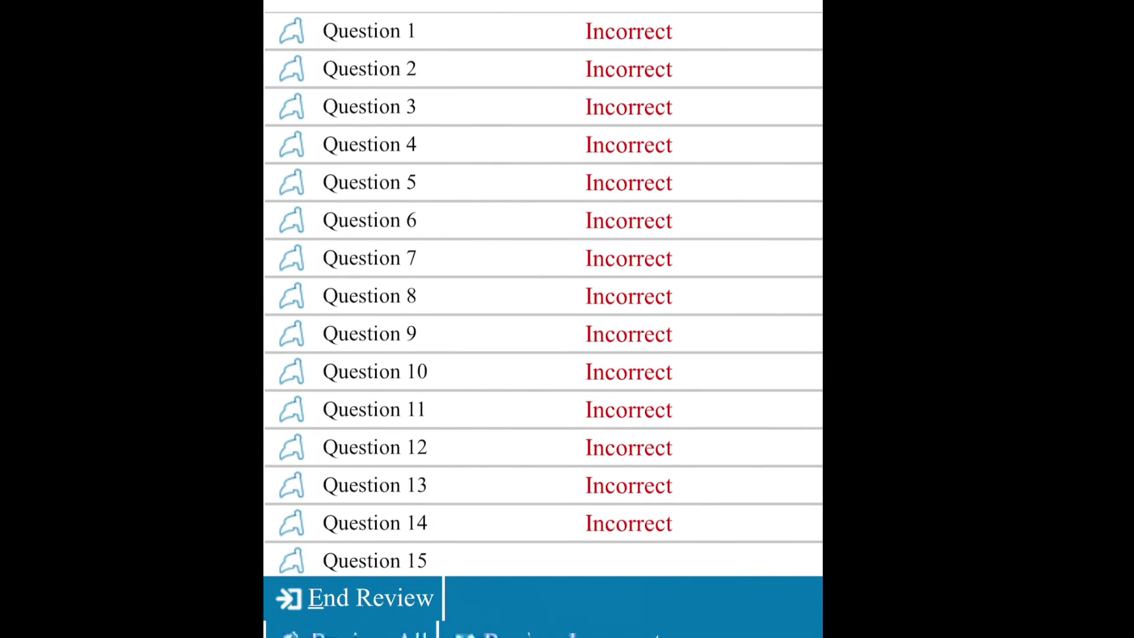
scroll(544, 287, "up", 3)
scroll(543, 287, "down", 3)
scroll(544, 287, "up", 1)
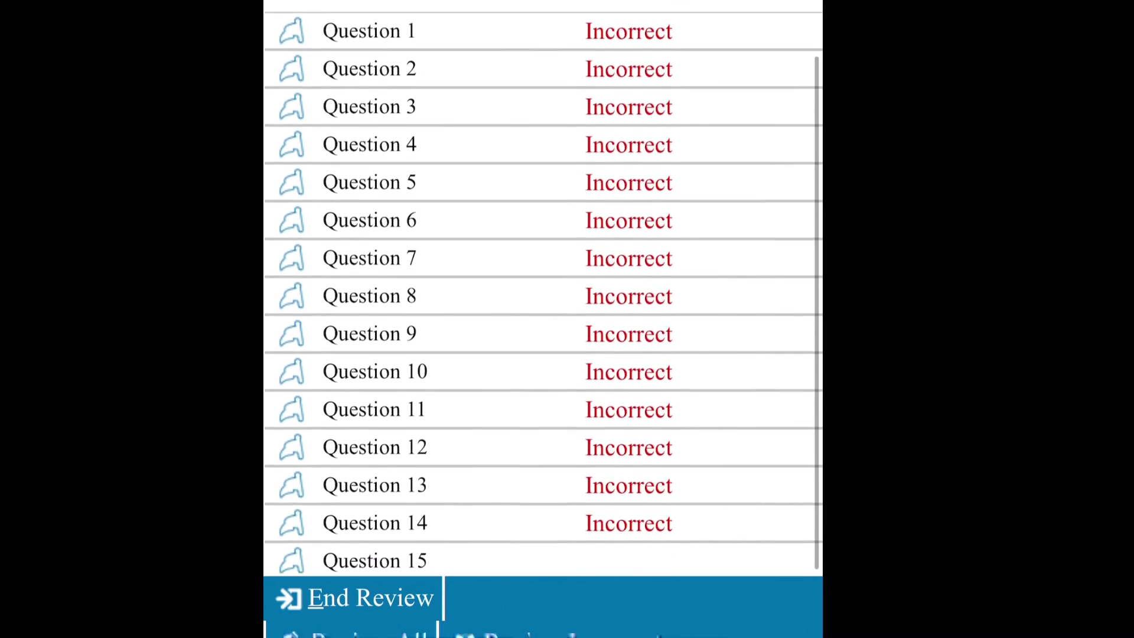